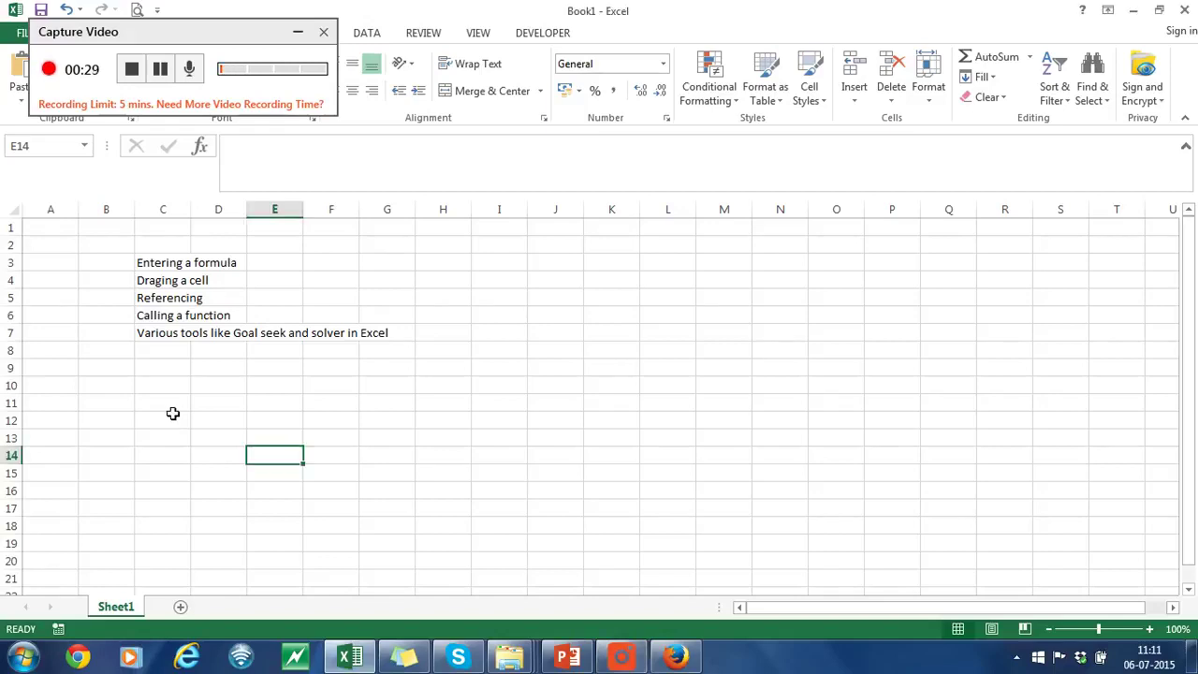
- Label C11 as 'a' and enter the value 5 in D11
{"action": "left_click", "coordinate": [166, 407]}
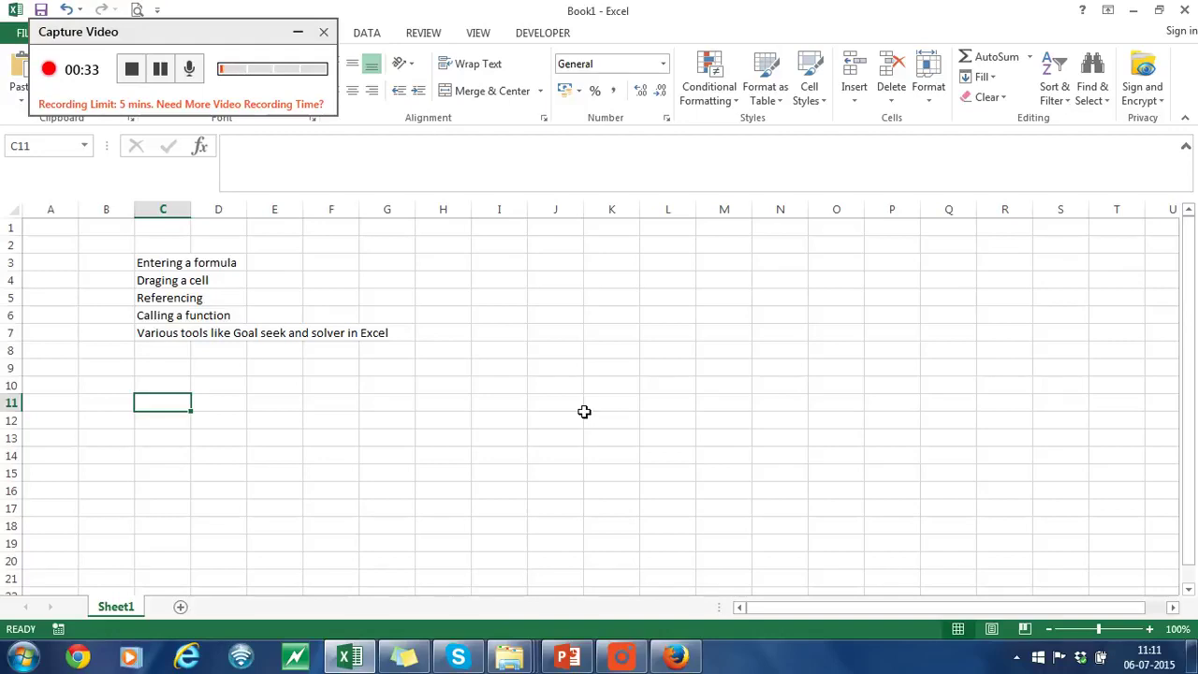
{"action": "type", "text": "="}
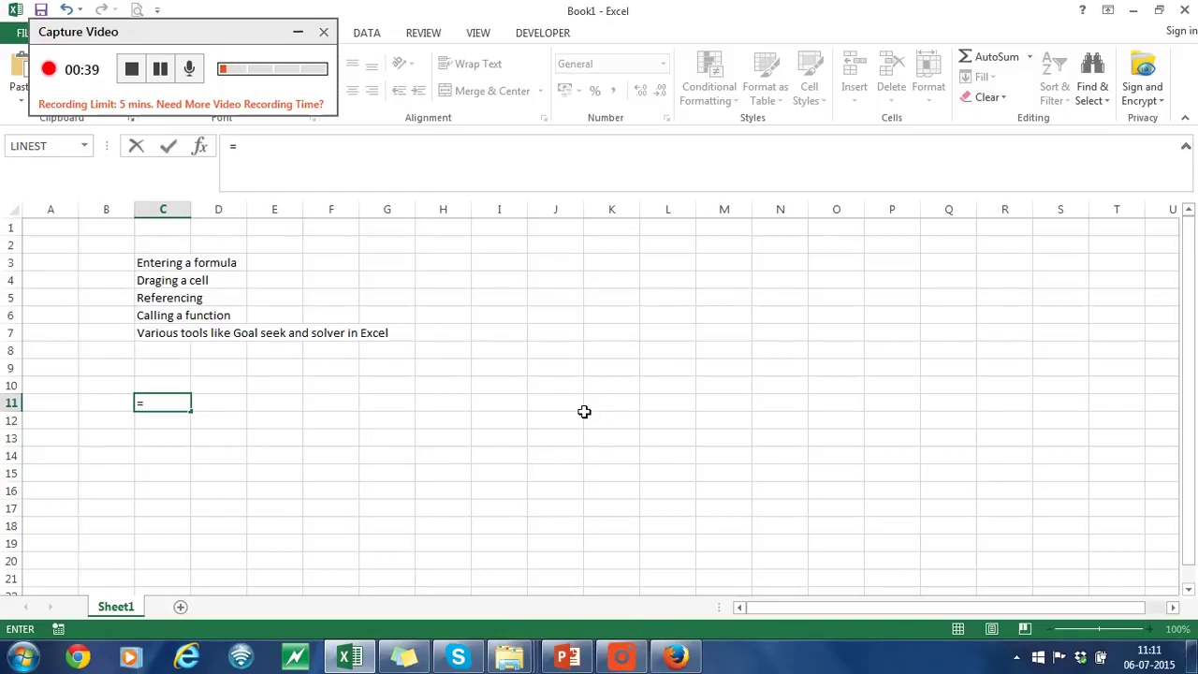
{"action": "key", "text": "BackSpace"}
{"action": "type", "text": "+"}
{"action": "key", "text": "BackSpace"}
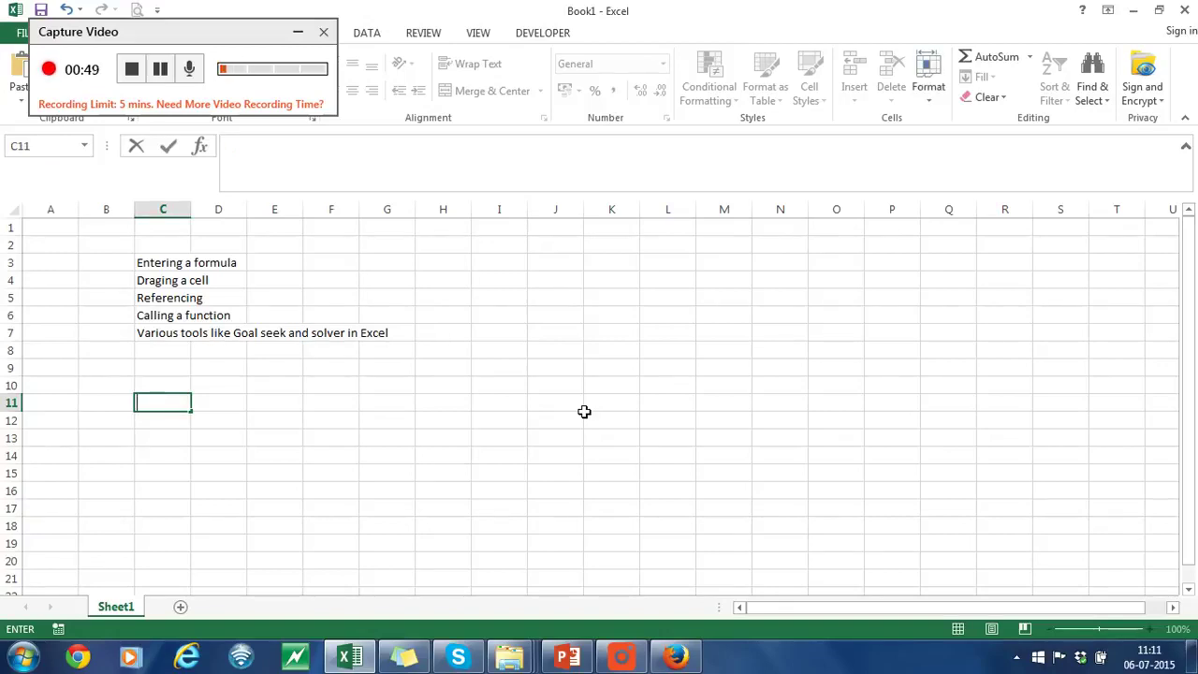
{"action": "type", "text": "a"}
{"action": "key", "text": "Return"}
{"action": "key", "text": "Up"}
{"action": "key", "text": "Right"}
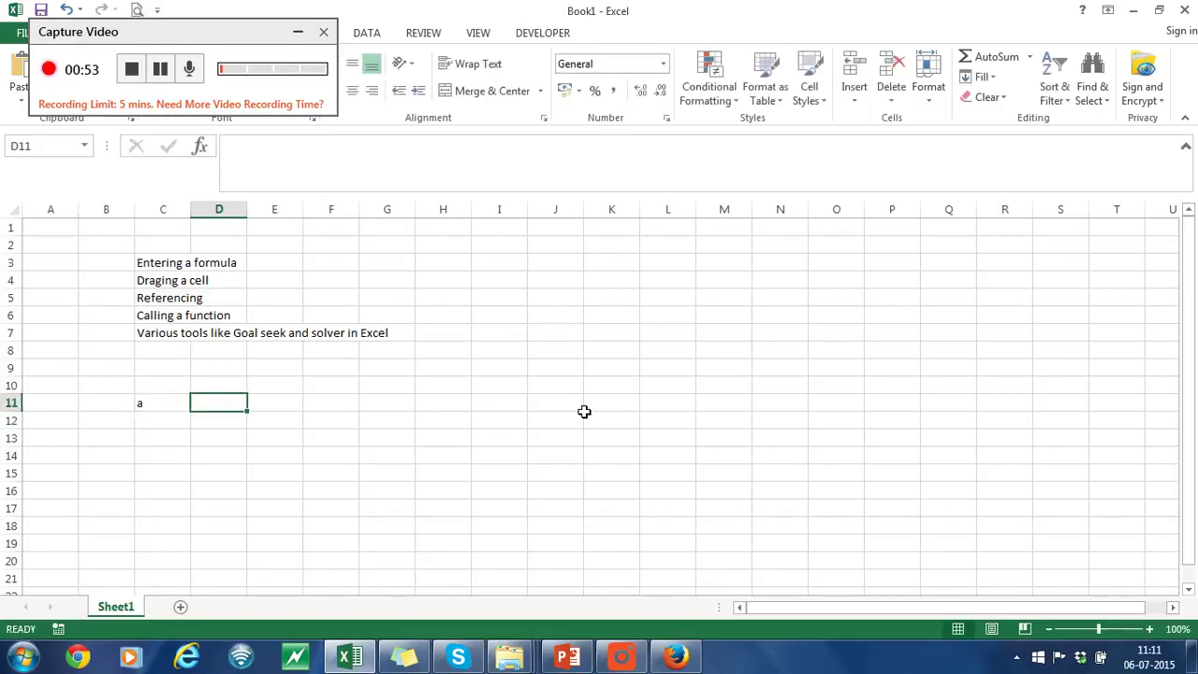
{"action": "type", "text": "5"}
{"action": "key", "text": "Return"}
- Label C12 as 'b' and enter the value 6 in D12
{"action": "key", "text": "Left"}
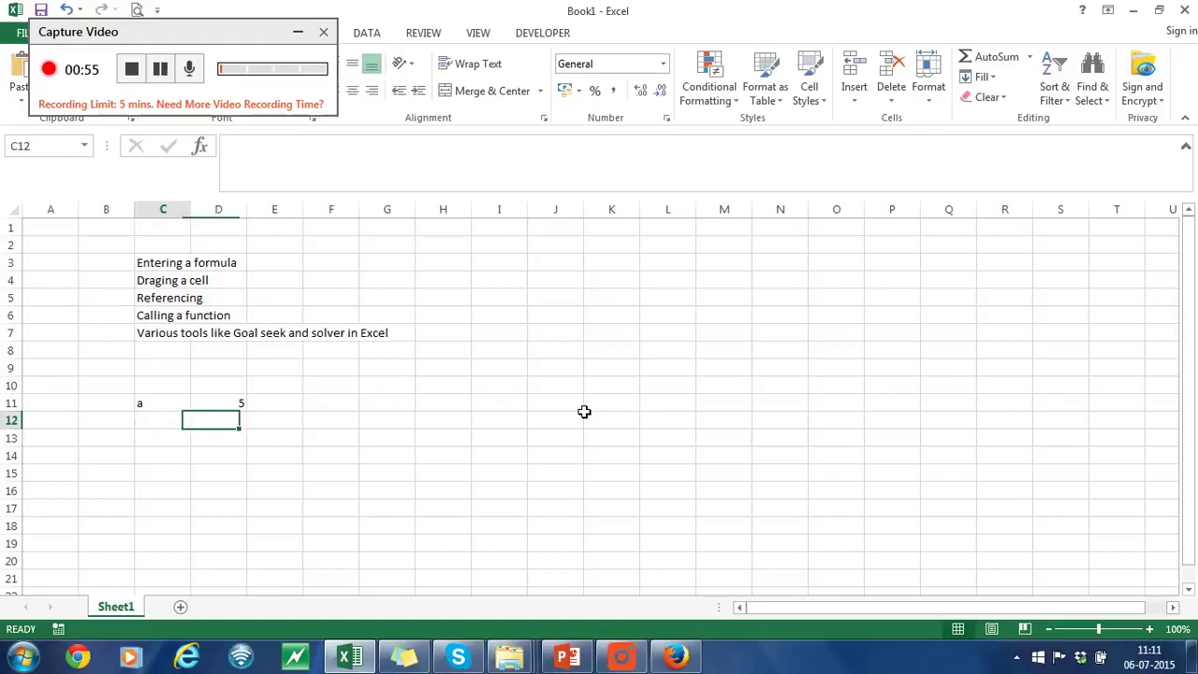
{"action": "type", "text": "b"}
{"action": "key", "text": "Tab"}
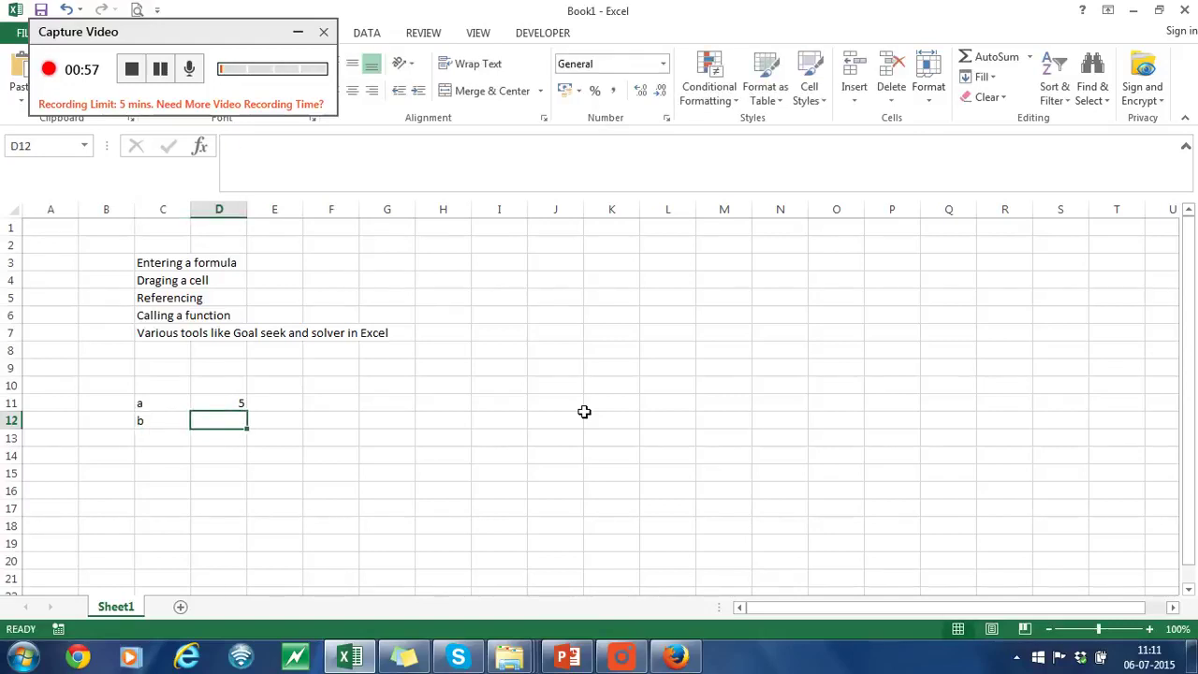
{"action": "type", "text": "6"}
{"action": "key", "text": "Return"}
{"action": "key", "text": "Left"}
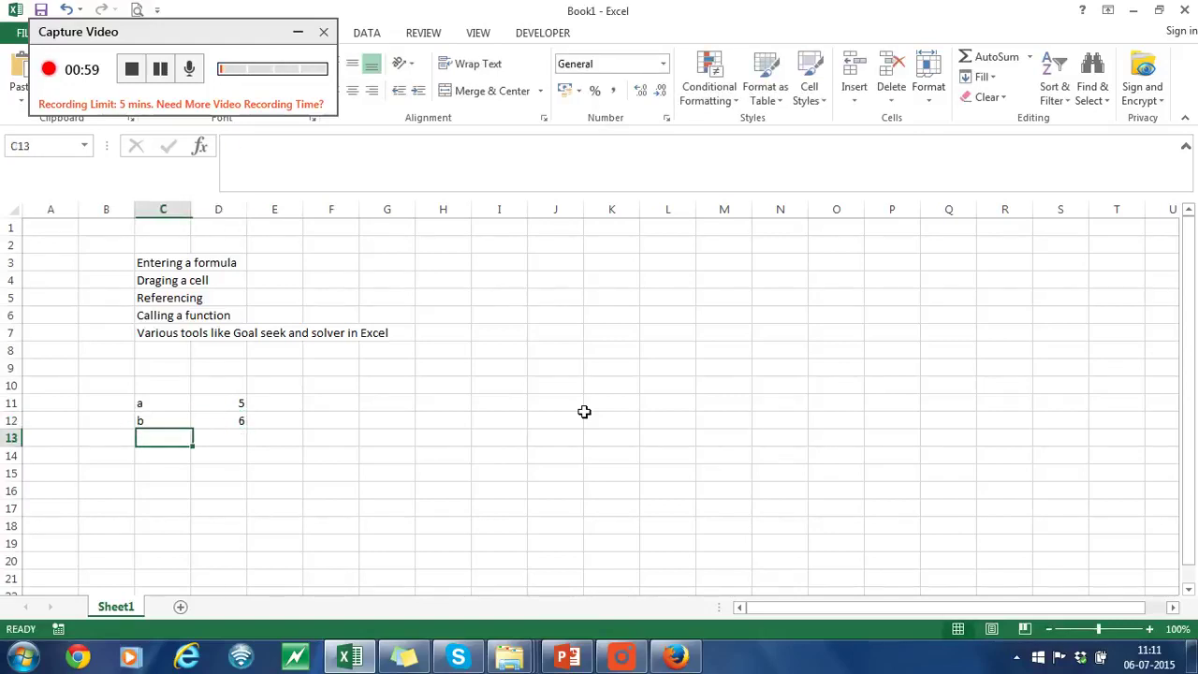
{"action": "key", "text": "Right"}
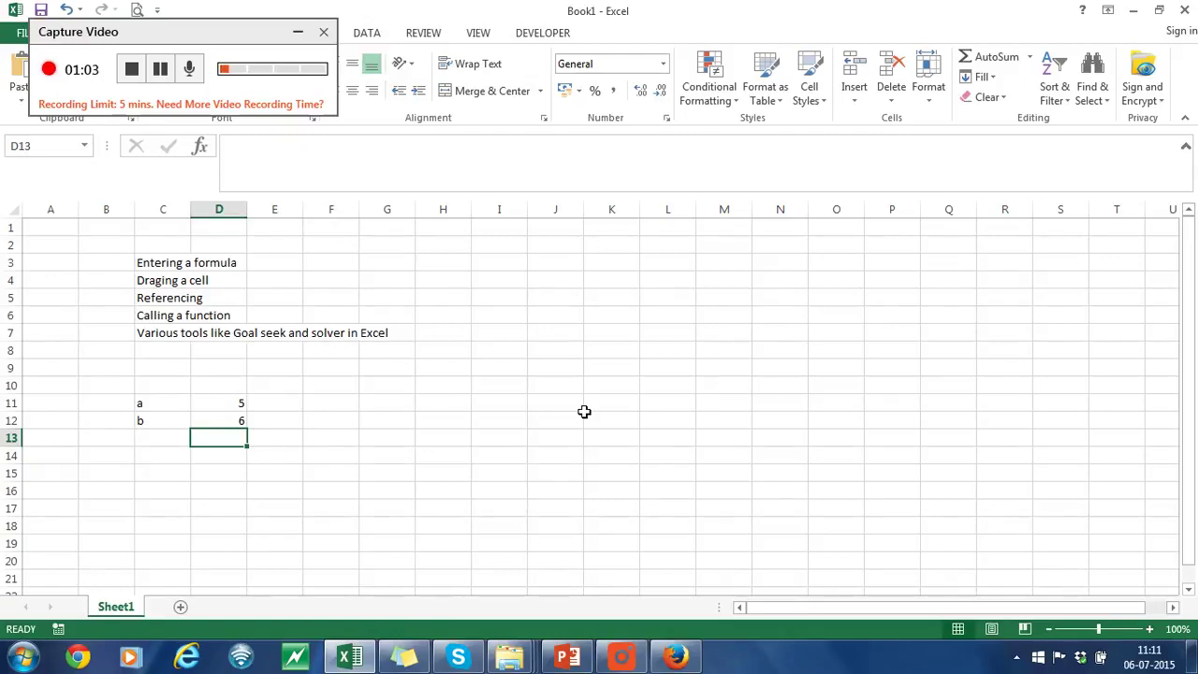
- Enter the plain text d11+d12 in D13
{"action": "left_click", "coordinate": [223, 411]}
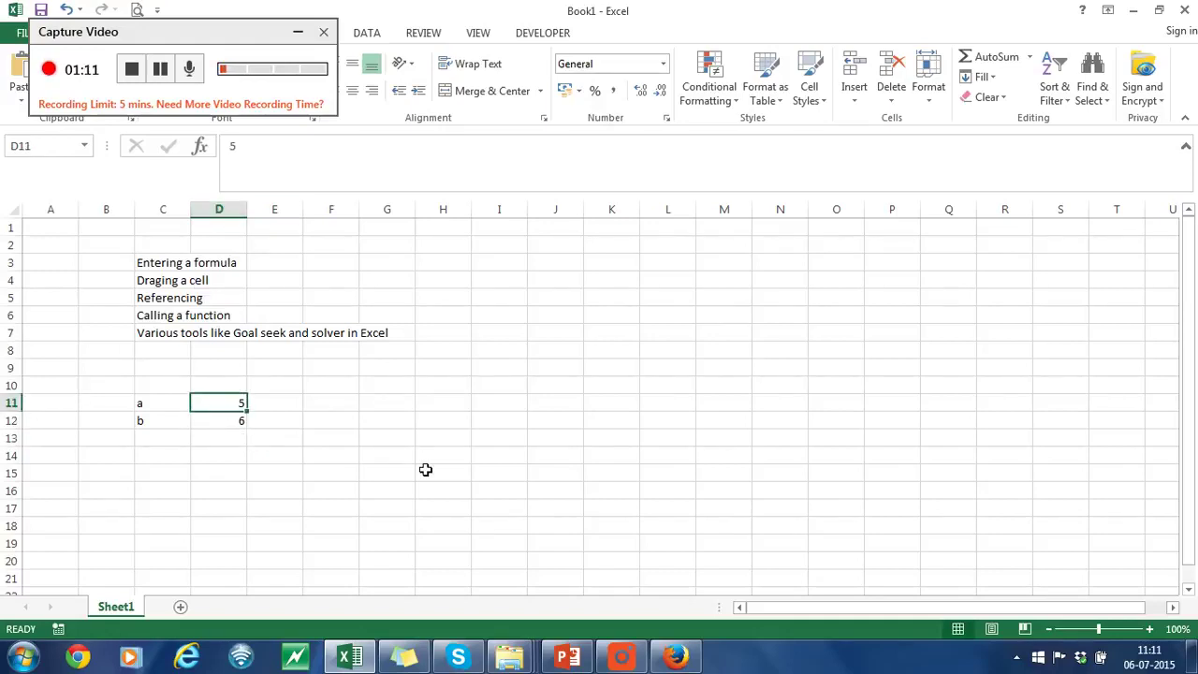
{"action": "left_click", "coordinate": [217, 423]}
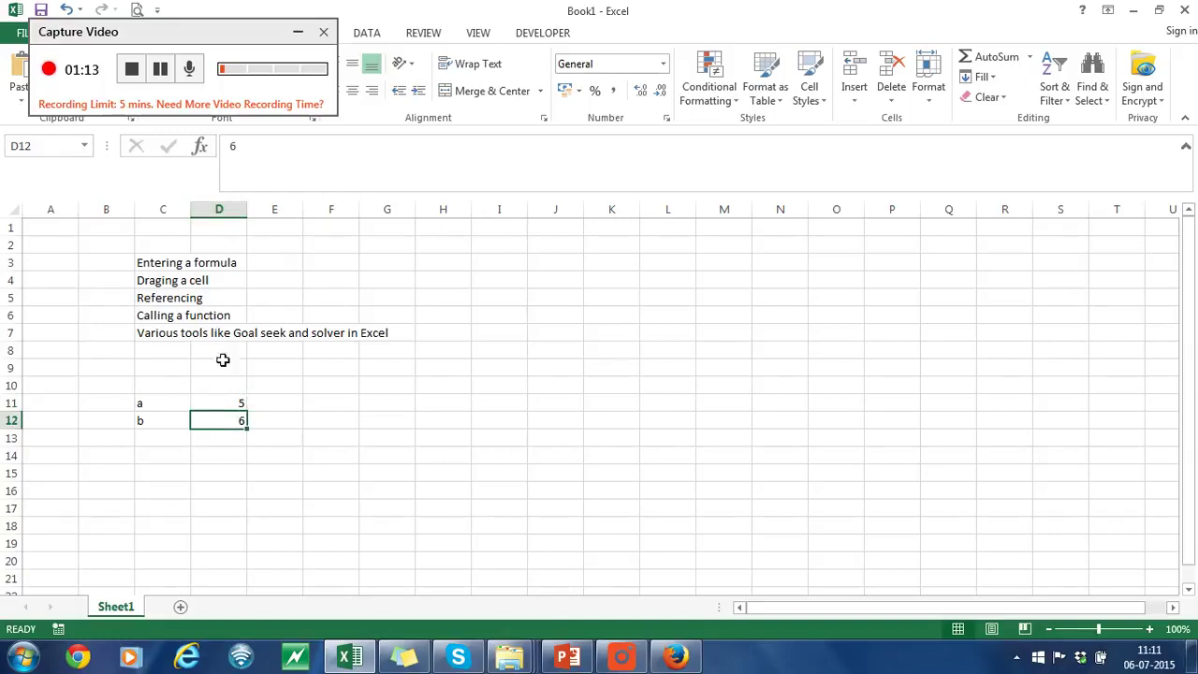
{"action": "left_click", "coordinate": [225, 440]}
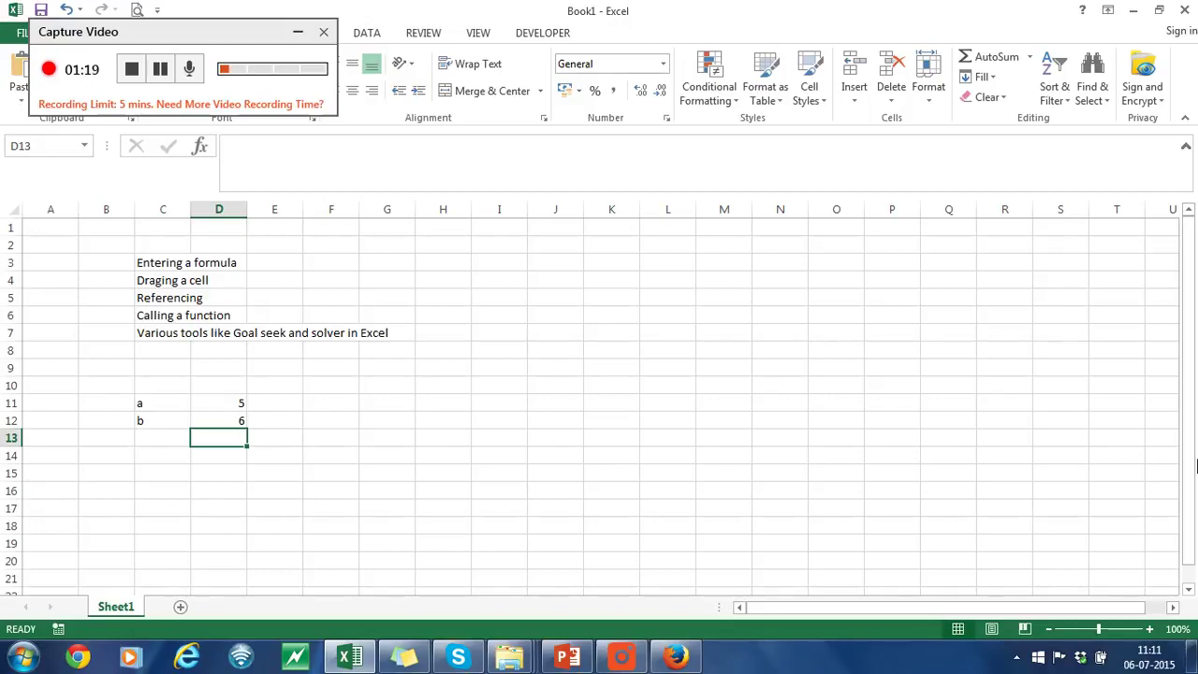
{"action": "type", "text": "d11"}
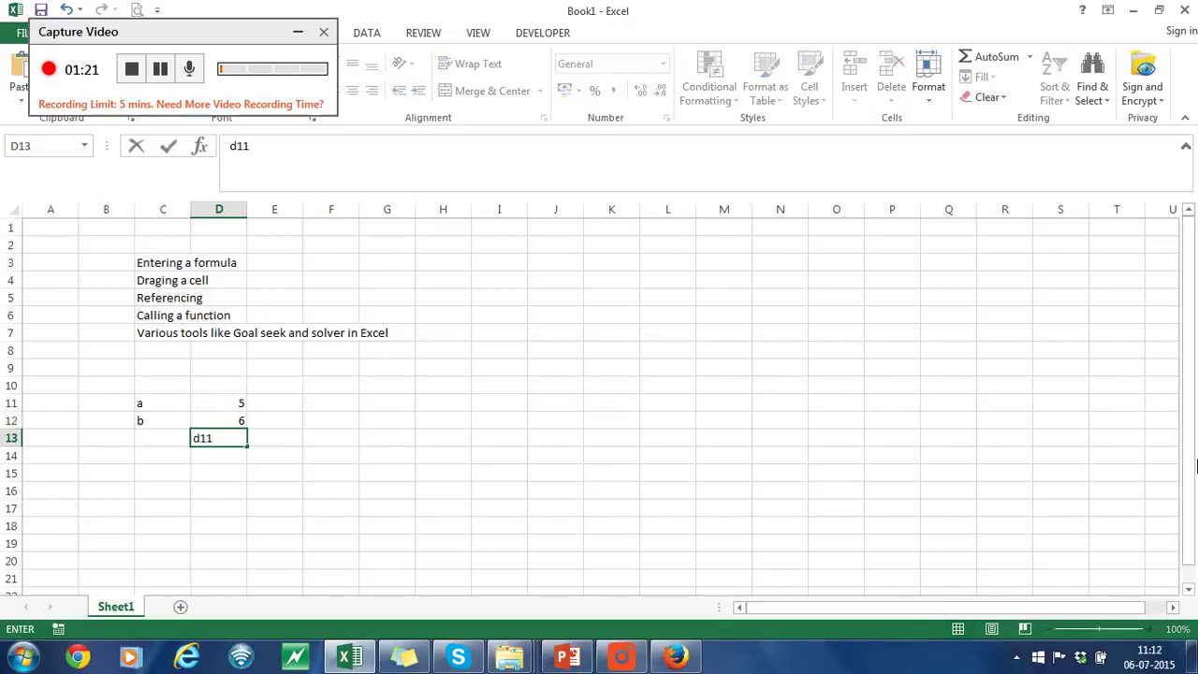
{"action": "type", "text": "+d12"}
{"action": "key", "text": "ctrl+Return"}
- Enter the formula =d11+d12 in D14 so it returns 11, and compare it with D13
{"action": "key", "text": "Down"}
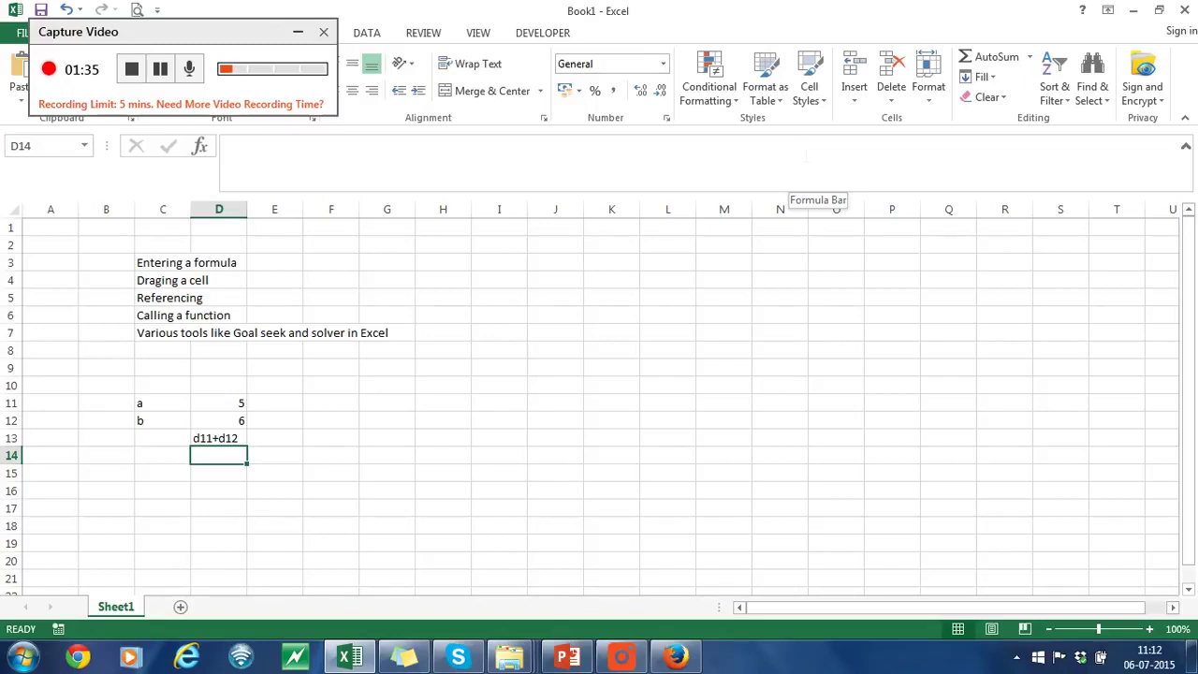
{"action": "type", "text": "=d1"}
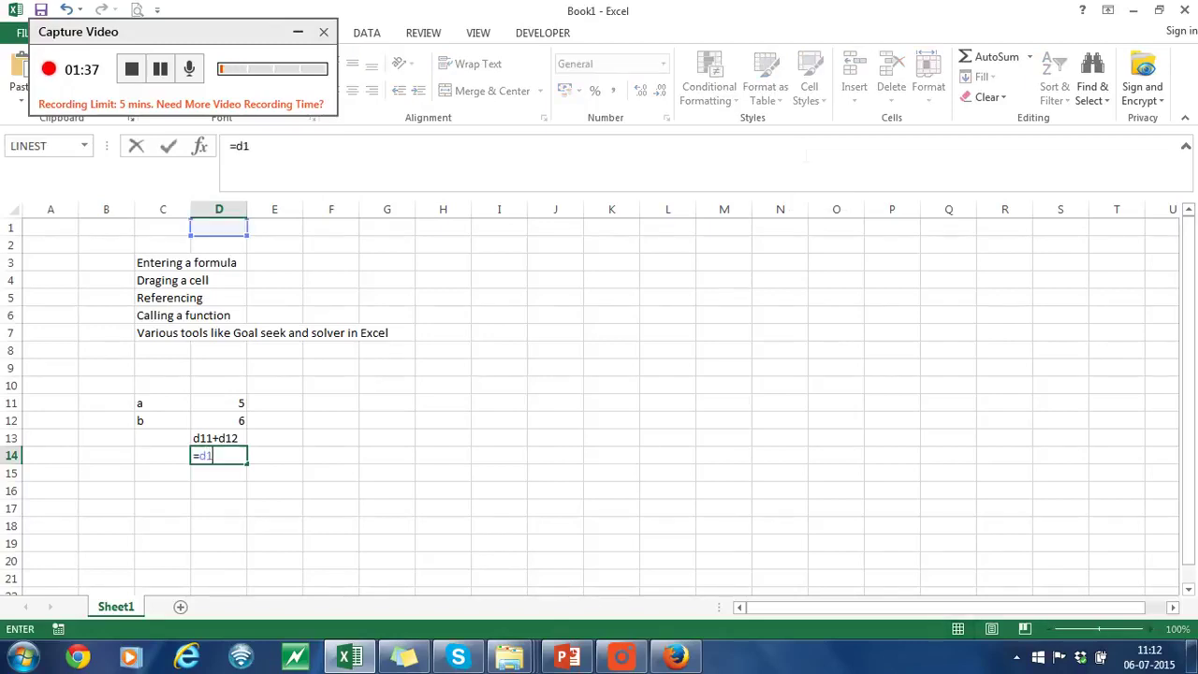
{"action": "type", "text": "1"}
{"action": "type", "text": "+"}
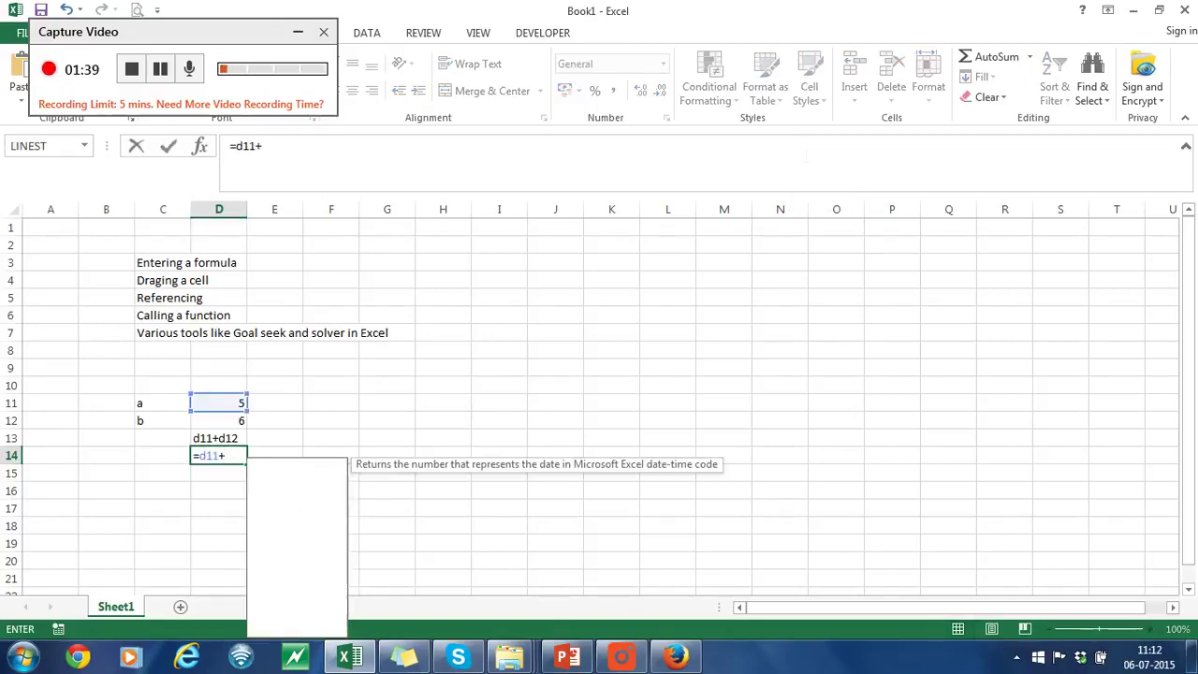
{"action": "type", "text": "d12"}
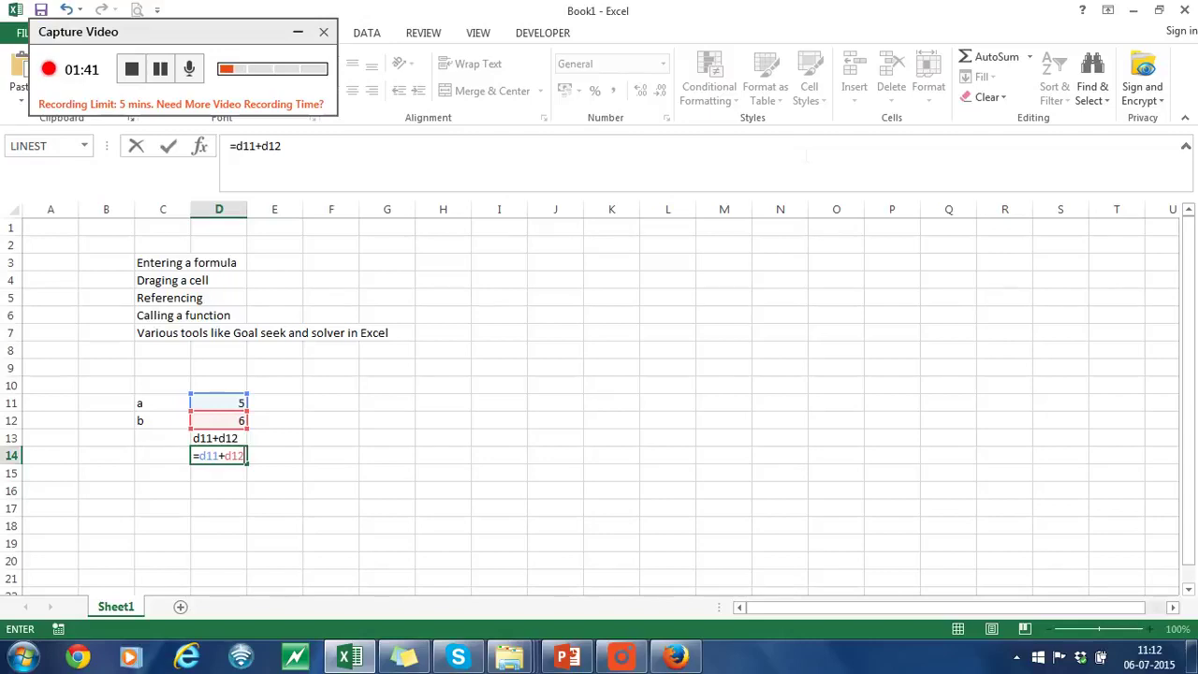
{"action": "key", "text": "Return"}
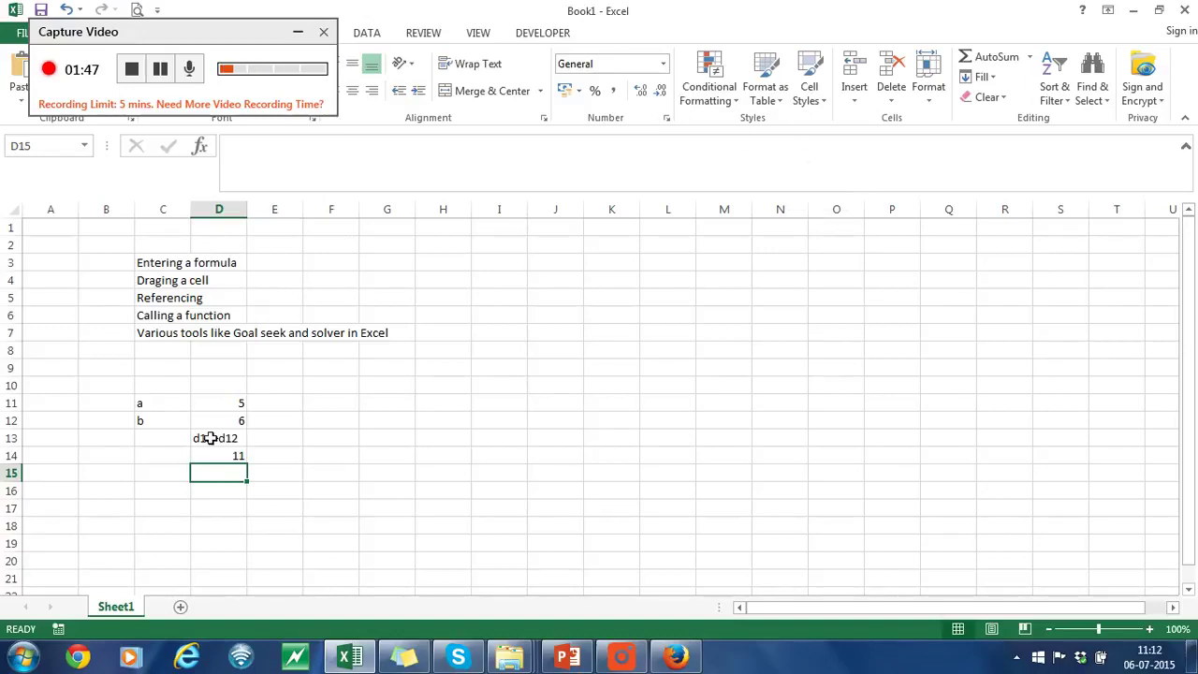
{"action": "left_click_drag", "start_coordinate": [214, 442], "coordinate": [219, 456]}
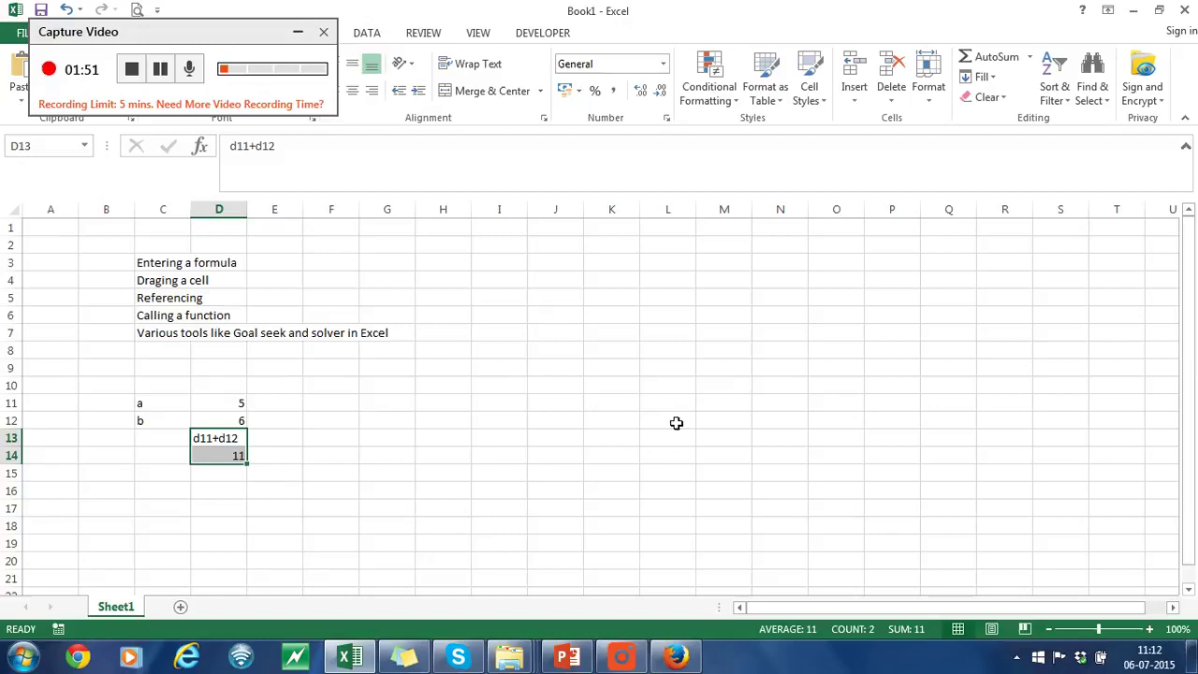
{"action": "left_click", "coordinate": [411, 408]}
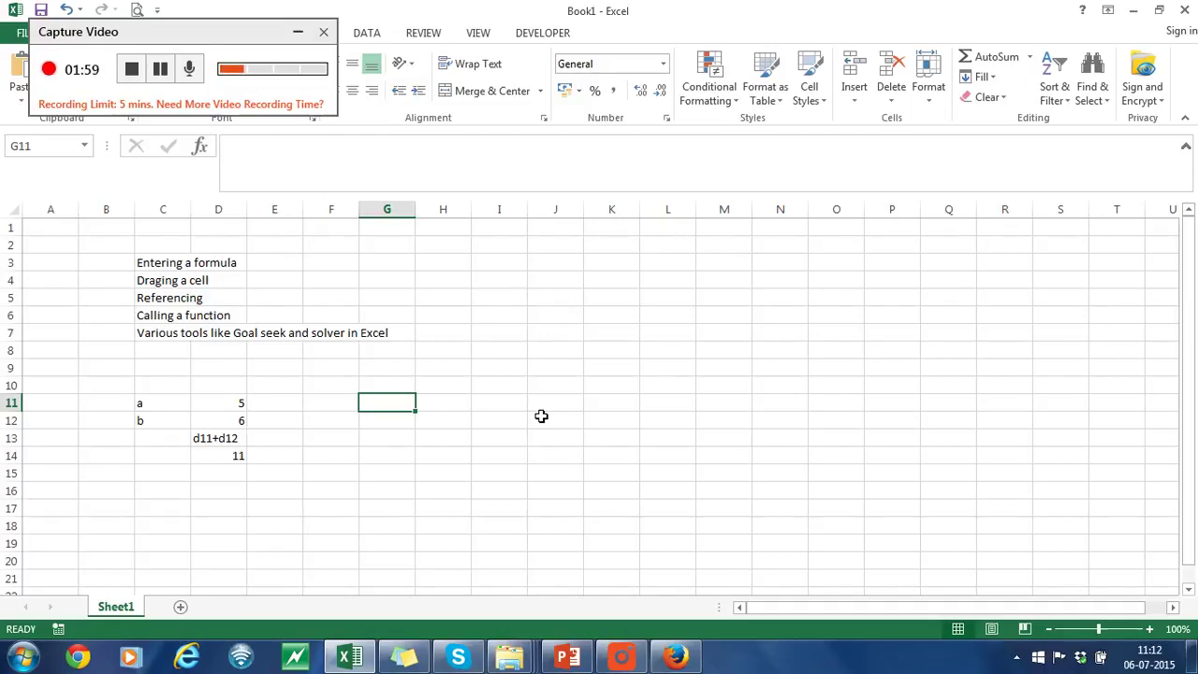
- Fill G11:G22 with the number series 1 to 12
{"action": "type", "text": "1"}
{"action": "key", "text": "Return"}
{"action": "type", "text": "2"}
{"action": "key", "text": "Return"}
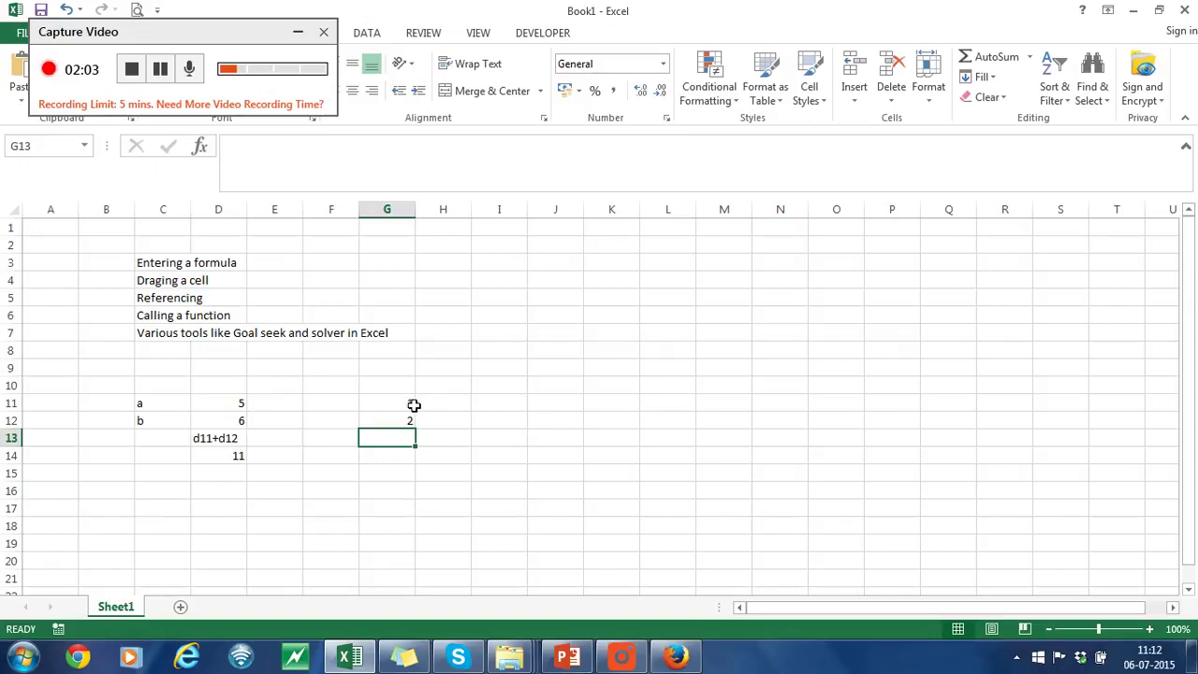
{"action": "left_click_drag", "start_coordinate": [408, 405], "coordinate": [405, 425]}
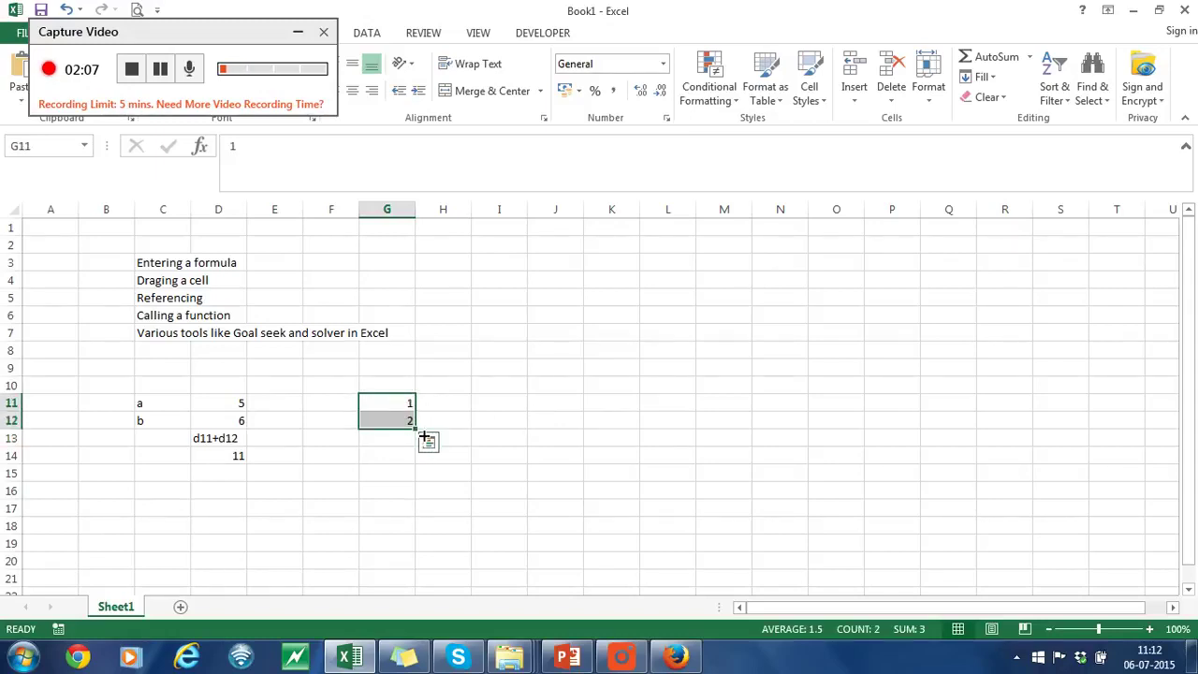
{"action": "left_click_drag", "start_coordinate": [423, 437], "coordinate": [408, 610]}
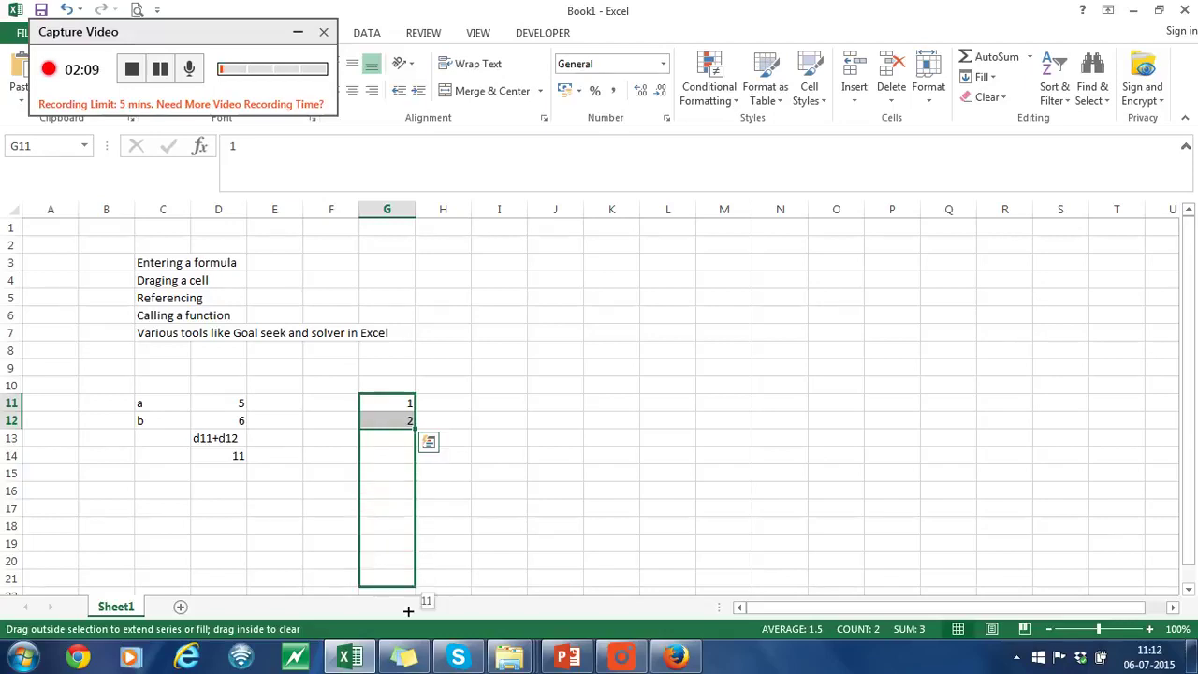
{"action": "left_click_drag", "start_coordinate": [408, 610], "coordinate": [412, 586]}
- Fill H11:H22 with the months Jan through Dec from a Jan, Feb pattern
{"action": "left_click", "coordinate": [457, 387]}
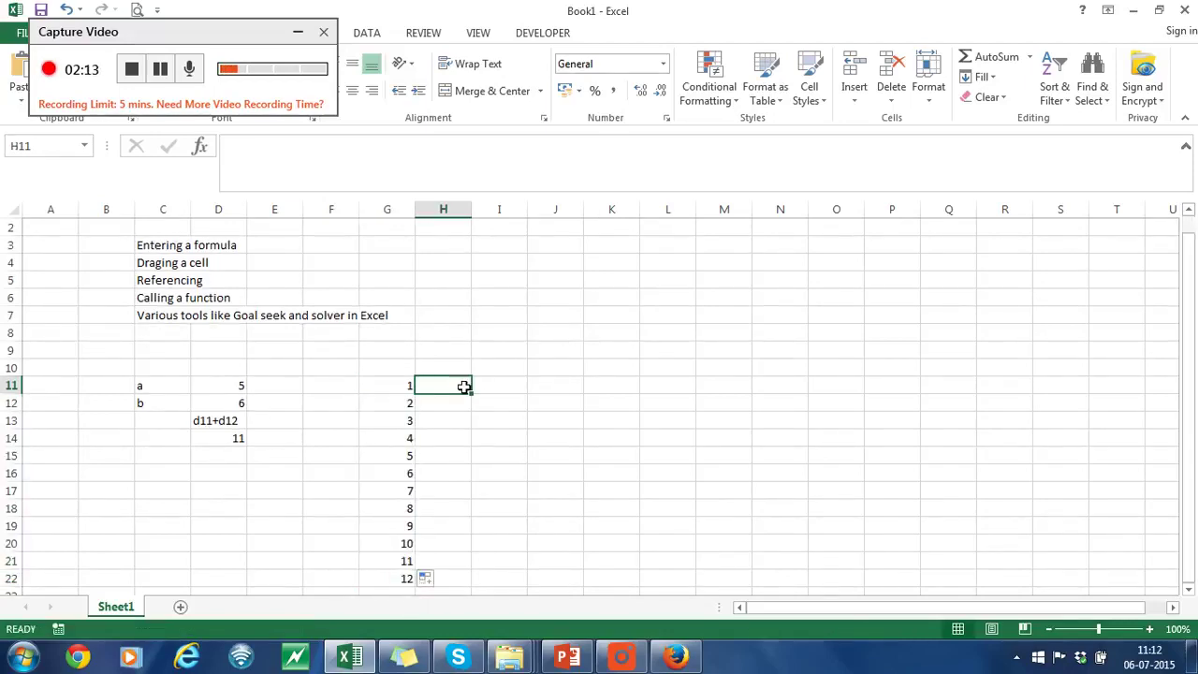
{"action": "type", "text": "Jan"}
{"action": "key", "text": "Return"}
{"action": "type", "text": "Fe"}
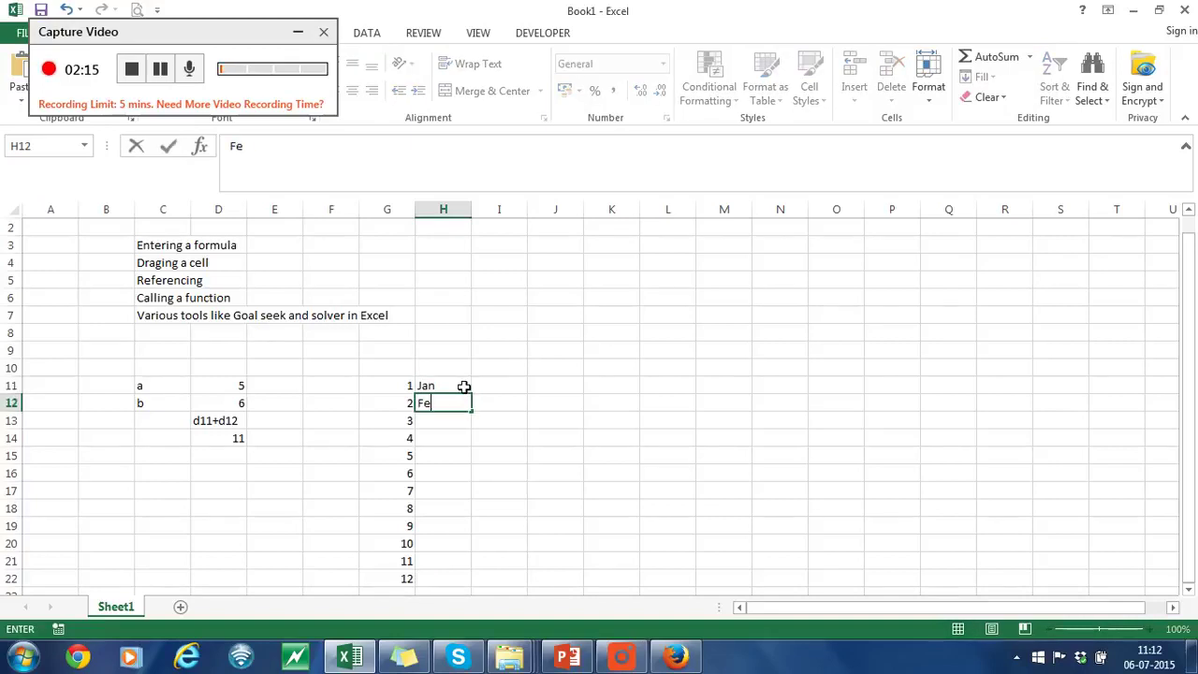
{"action": "type", "text": "b"}
{"action": "key", "text": "Return"}
{"action": "left_click_drag", "start_coordinate": [463, 386], "coordinate": [476, 586]}
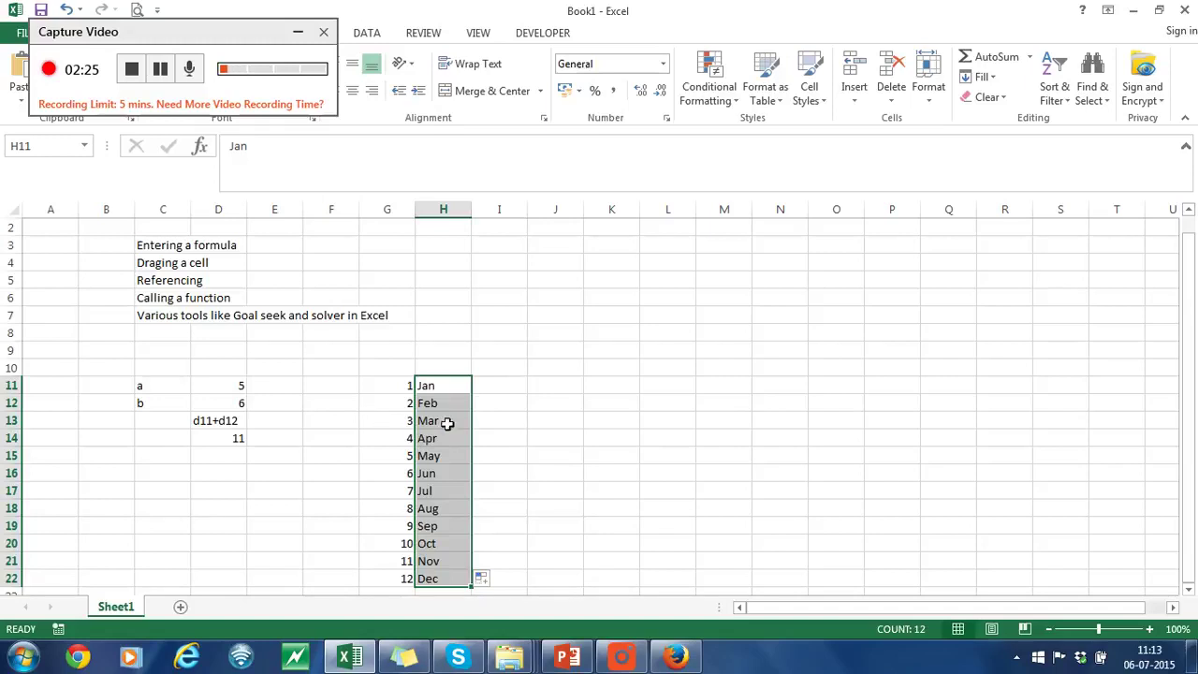
{"action": "left_click", "coordinate": [589, 379]}
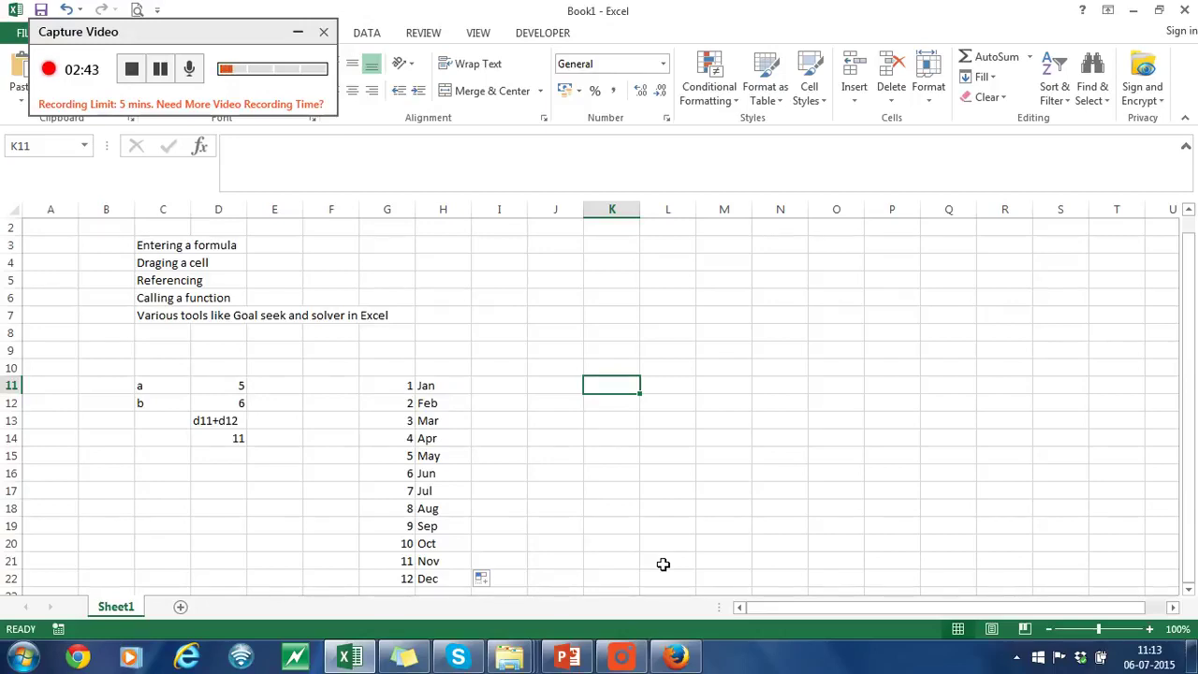
- Add the heading x in K12 with x values 1, 2, 3, 4 below it
{"action": "mouse_move", "coordinate": [163, 385]}
{"action": "left_mouse_down"}
{"action": "mouse_move", "coordinate": [169, 404]}
{"action": "mouse_move", "coordinate": [254, 410]}
{"action": "mouse_move", "coordinate": [225, 410]}
{"action": "left_mouse_up"}
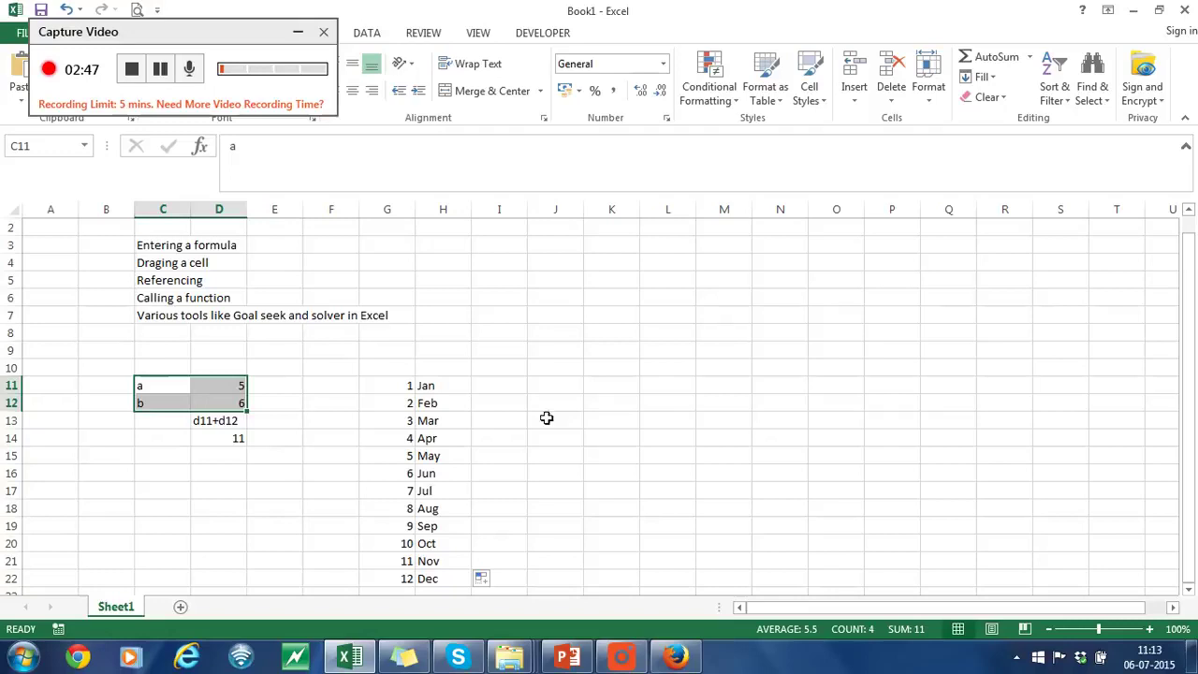
{"action": "left_click", "coordinate": [607, 406]}
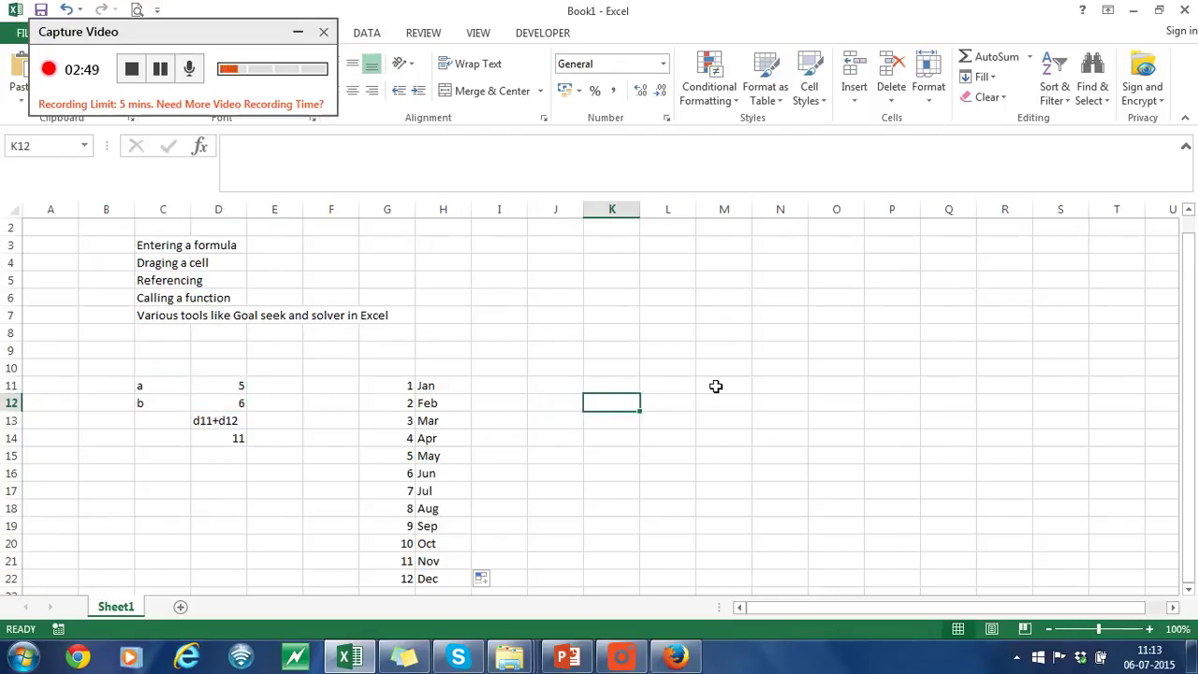
{"action": "type", "text": "x"}
{"action": "key", "text": "Return"}
{"action": "type", "text": "1"}
{"action": "key", "text": "Return"}
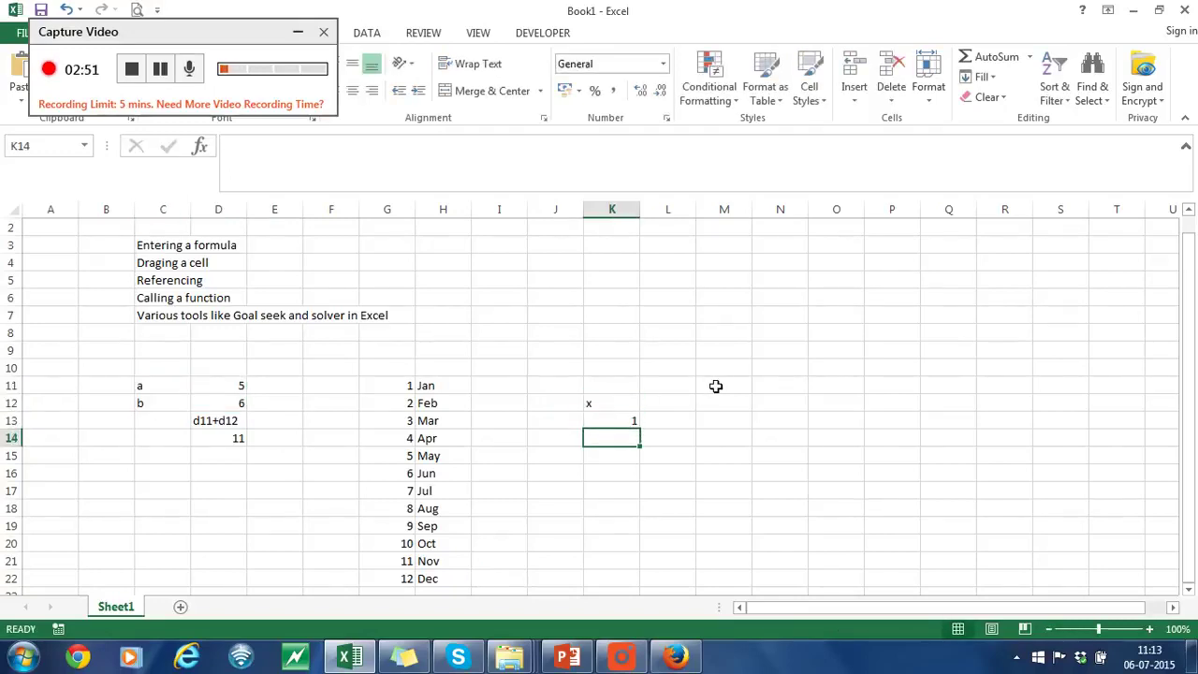
{"action": "type", "text": "2 3"}
{"action": "key", "text": "Return"}
{"action": "type", "text": "4"}
{"action": "key", "text": "Return"}
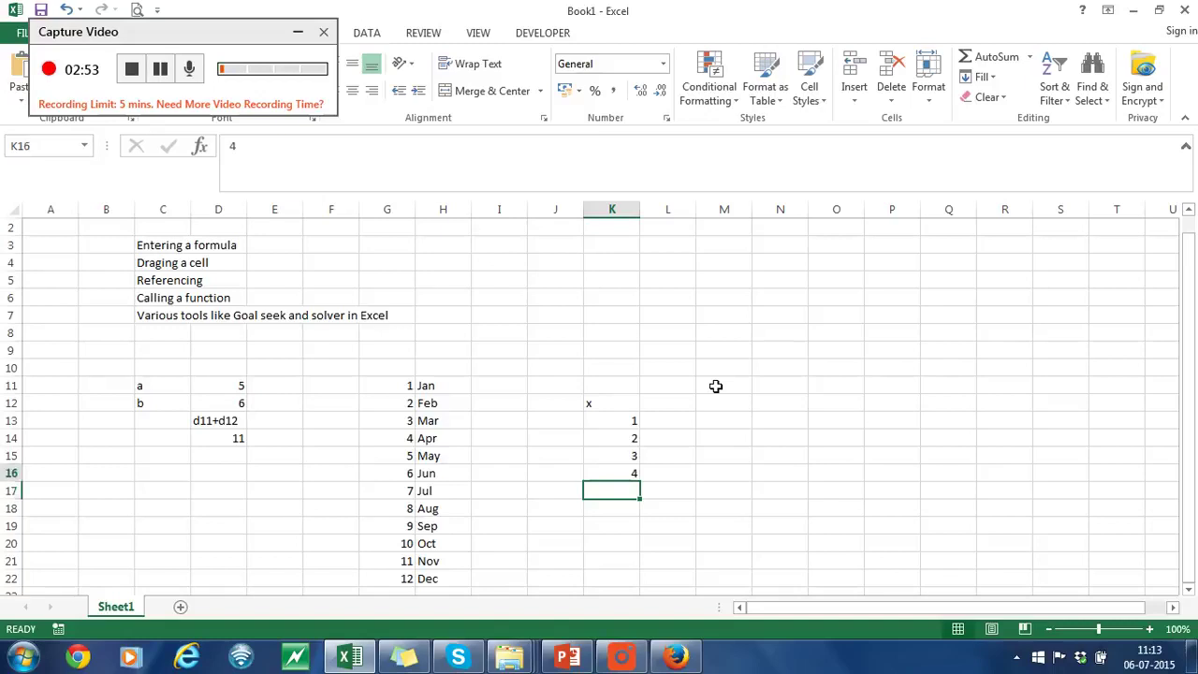
- Add the heading f in L12
{"action": "key", "text": "Up"}
{"action": "key", "text": "Up"}
{"action": "key", "text": "Up"}
{"action": "key", "text": "Up"}
{"action": "key", "text": "Up"}
{"action": "key", "text": "Right"}
{"action": "key", "text": "Down"}
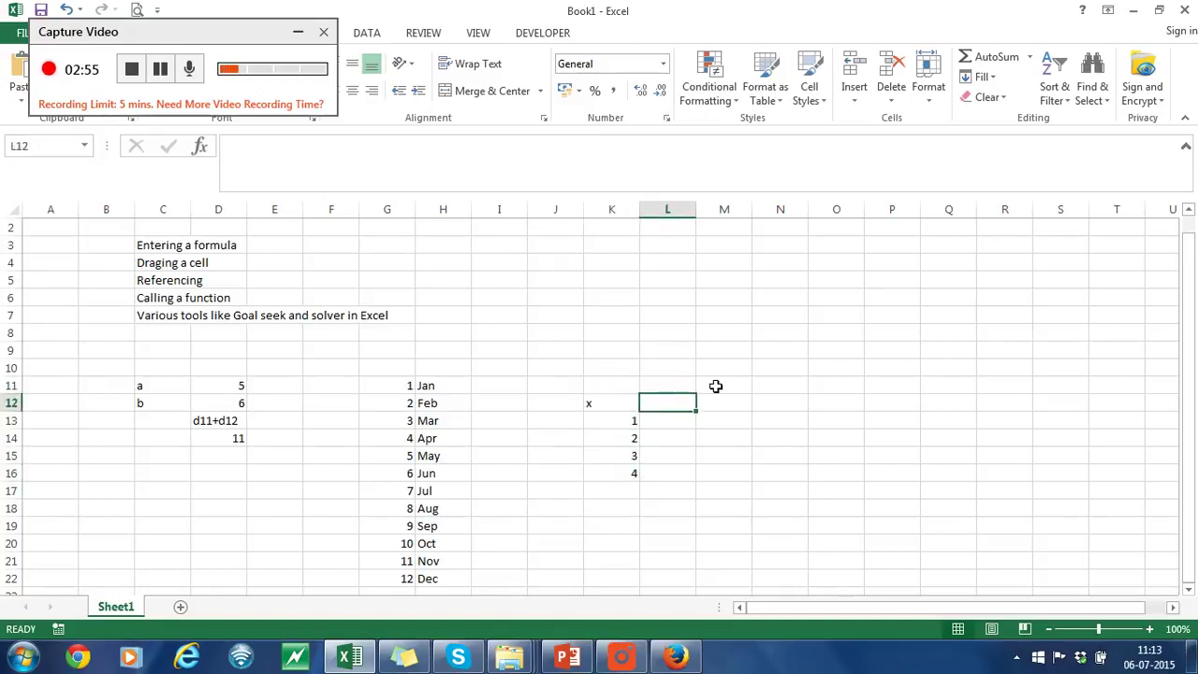
{"action": "type", "text": "f"}
{"action": "key", "text": "Return"}
- Attach an always-visible comment reading f=a*x+b*x^2 to the f heading in L12
{"action": "left_click", "coordinate": [678, 402]}
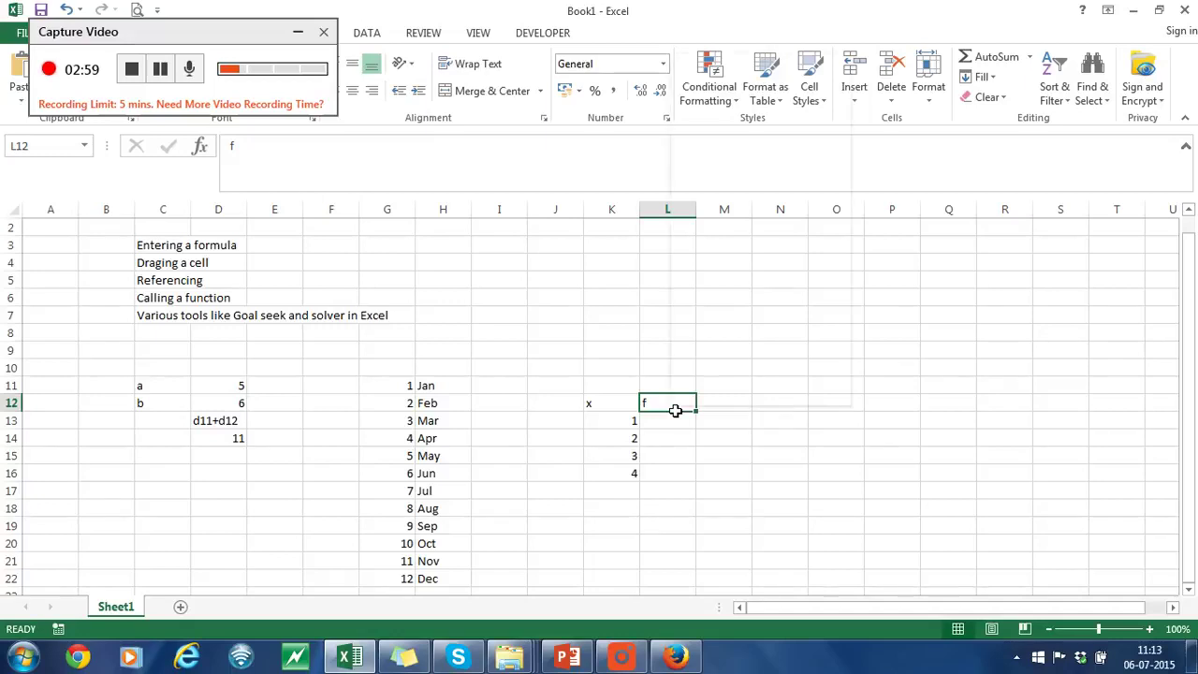
{"action": "right_click", "coordinate": [672, 412]}
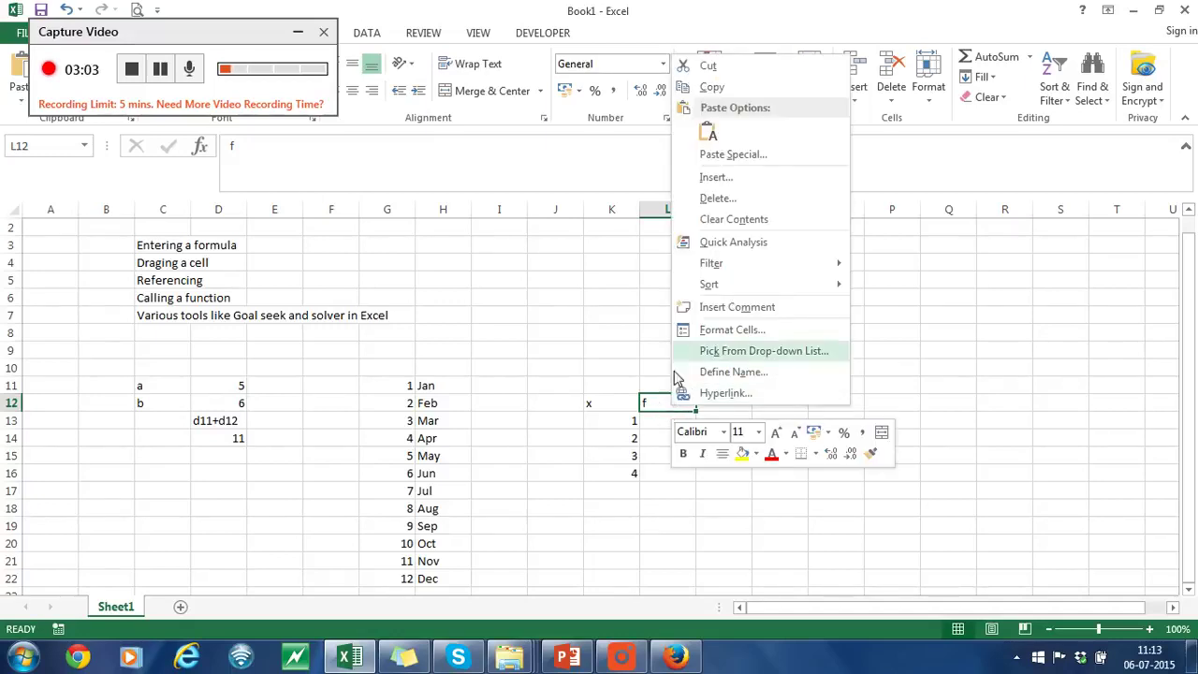
{"action": "left_click", "coordinate": [708, 307]}
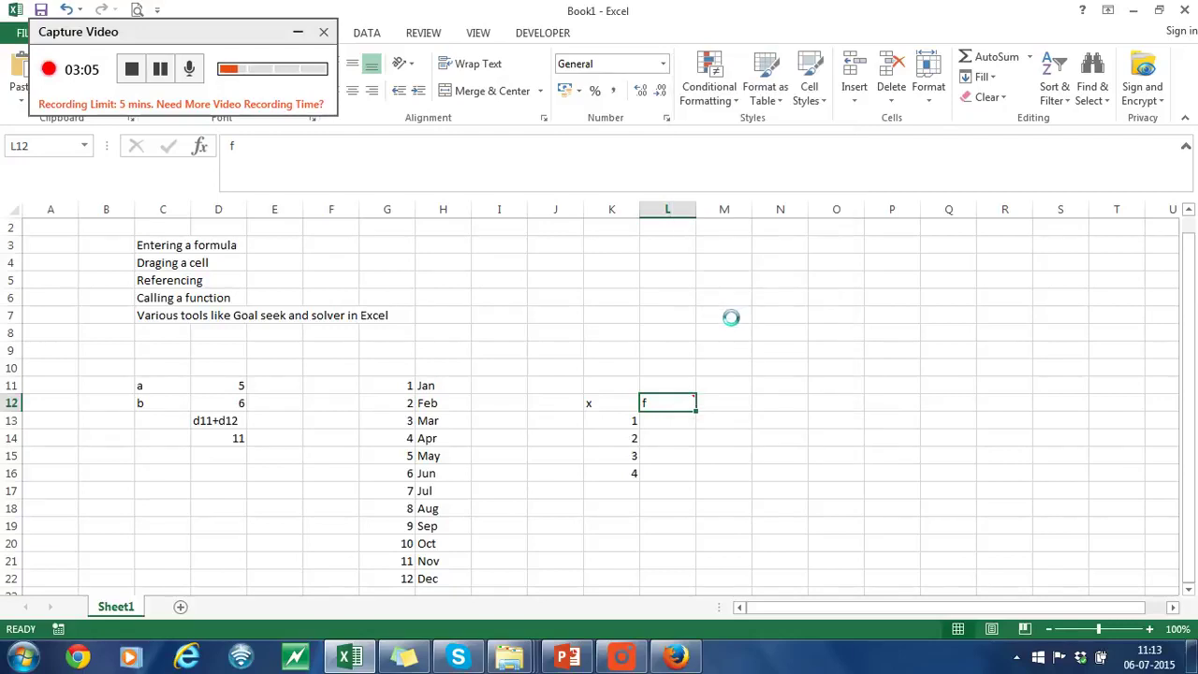
{"action": "key", "text": "BackSpace"}
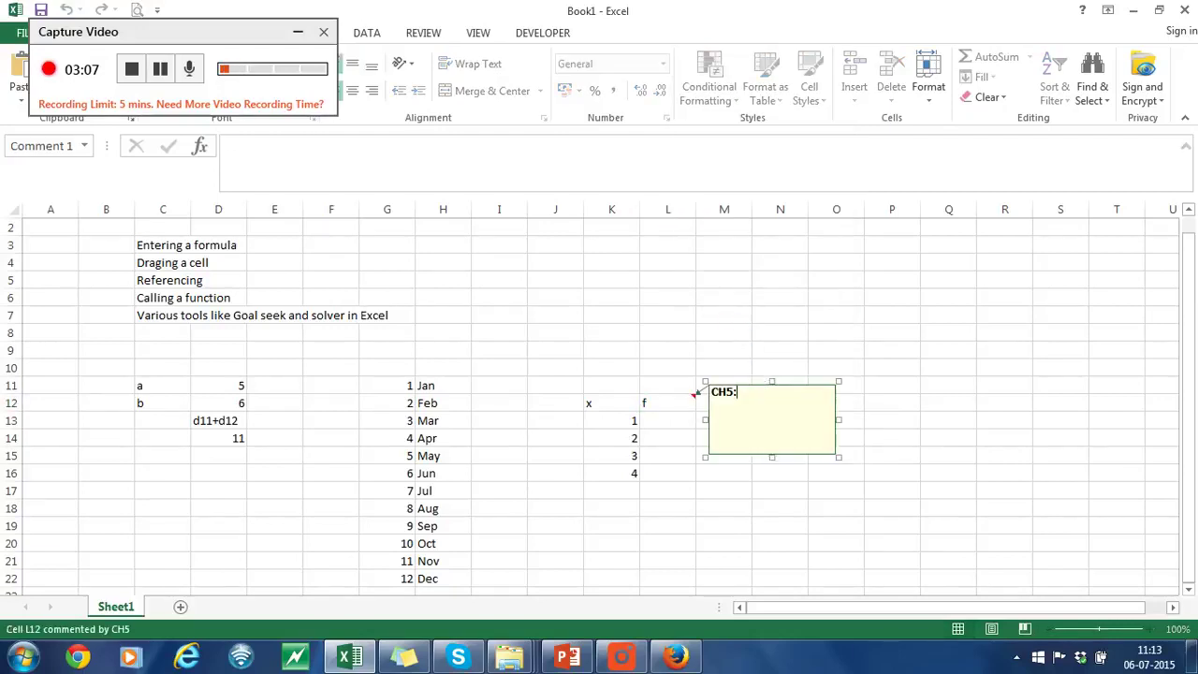
{"action": "type", "text": "f=a*"}
{"action": "type", "text": "x+"}
{"action": "type", "text": "b*x^"}
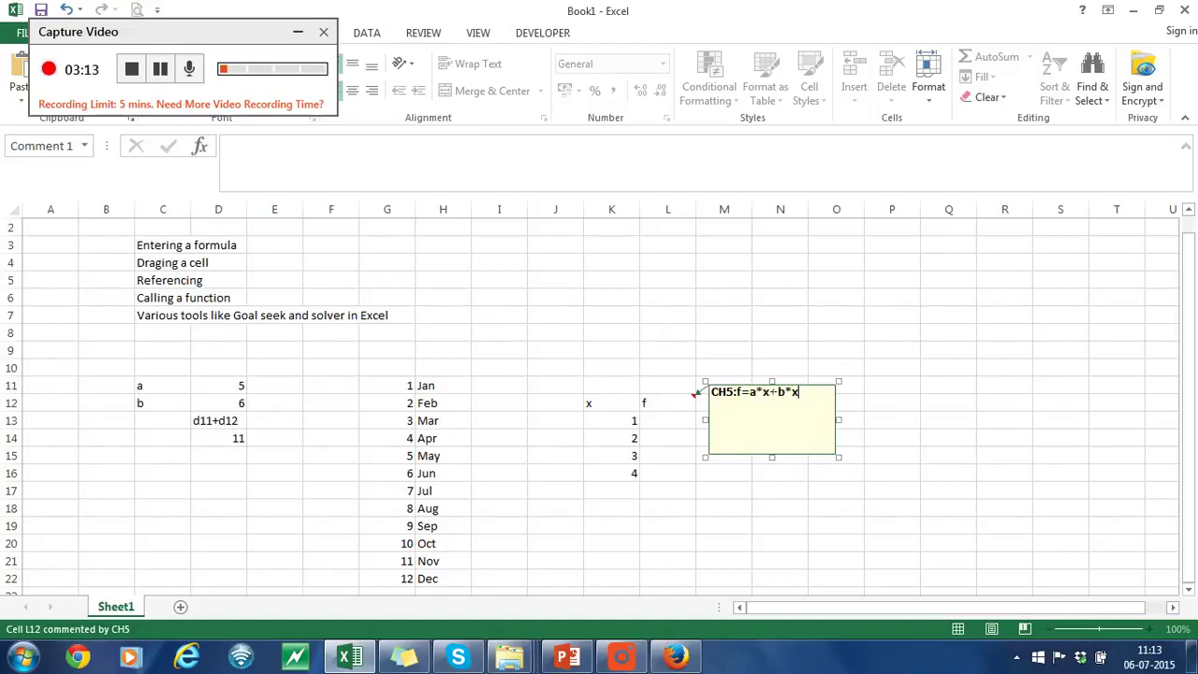
{"action": "type", "text": "2"}
{"action": "key", "text": "Return"}
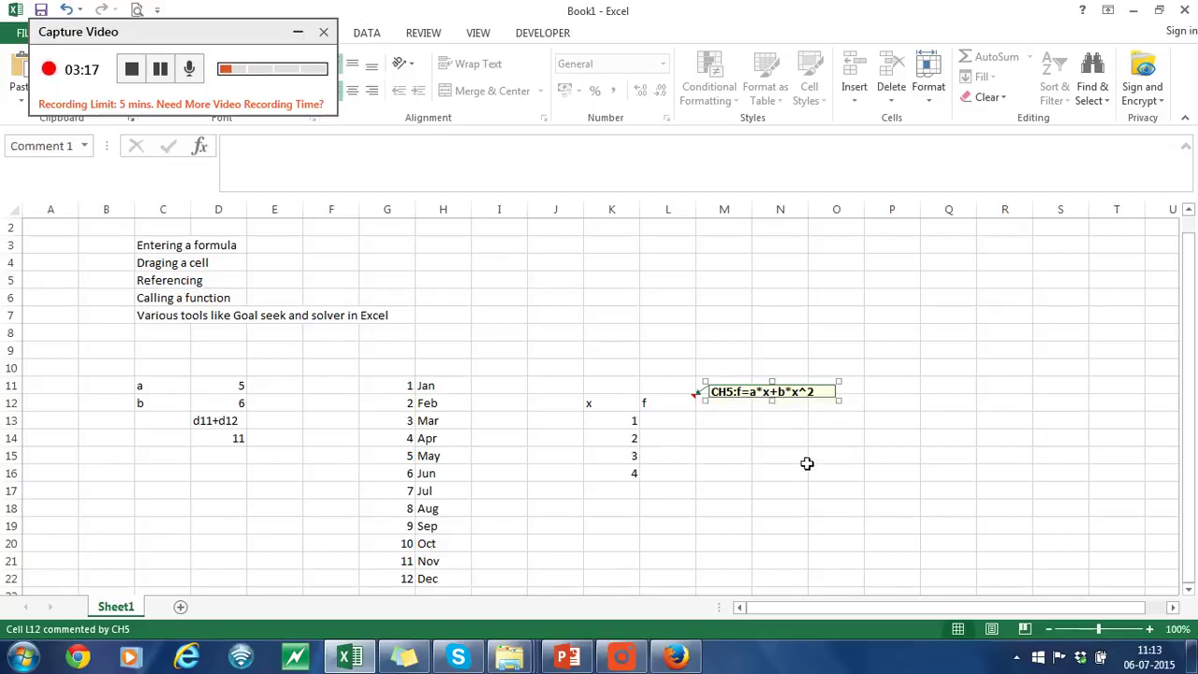
{"action": "left_click", "coordinate": [791, 473]}
{"action": "right_click", "coordinate": [661, 409]}
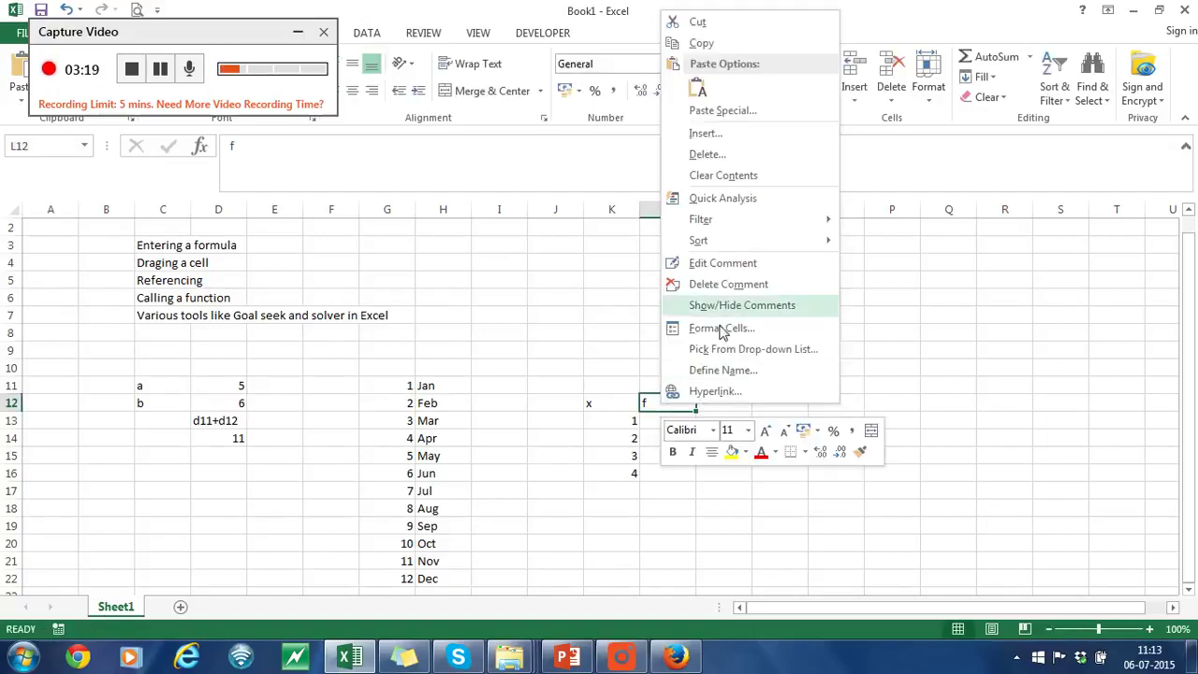
{"action": "left_click", "coordinate": [726, 306]}
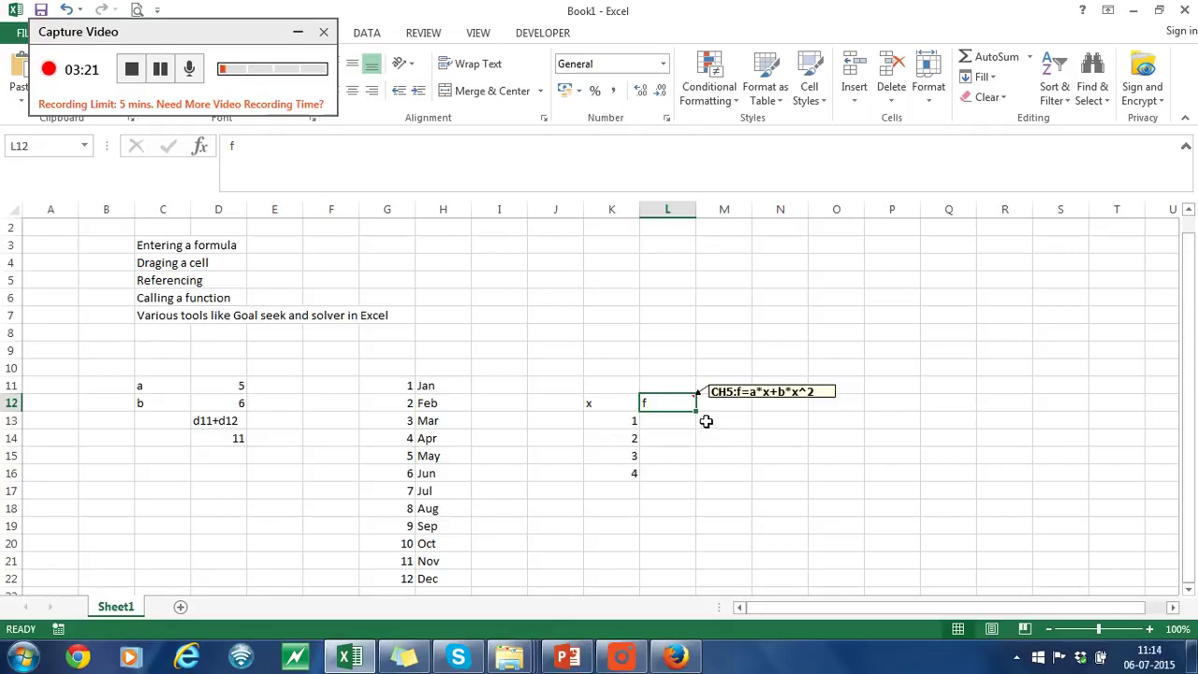
{"action": "key", "text": "Return"}
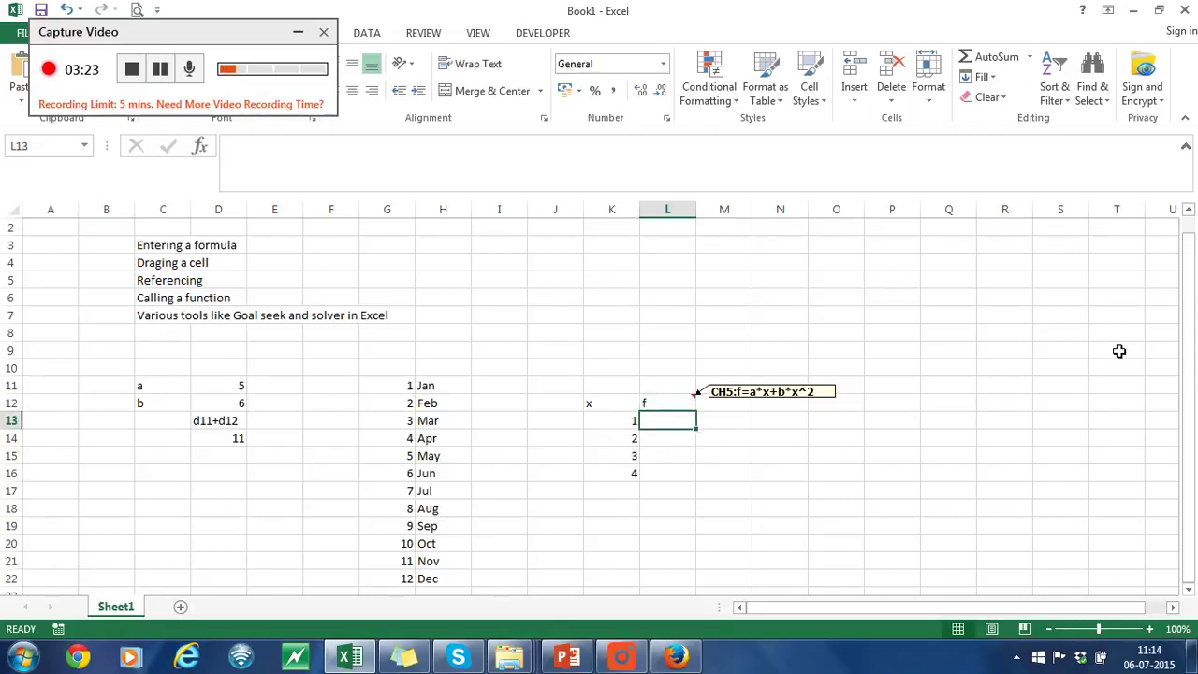
- Enter =D11*K13+D12*K13^2 in L13, fixing the incomplete formula so it returns 11
{"action": "type", "text": "="}
{"action": "left_click", "coordinate": [207, 389]}
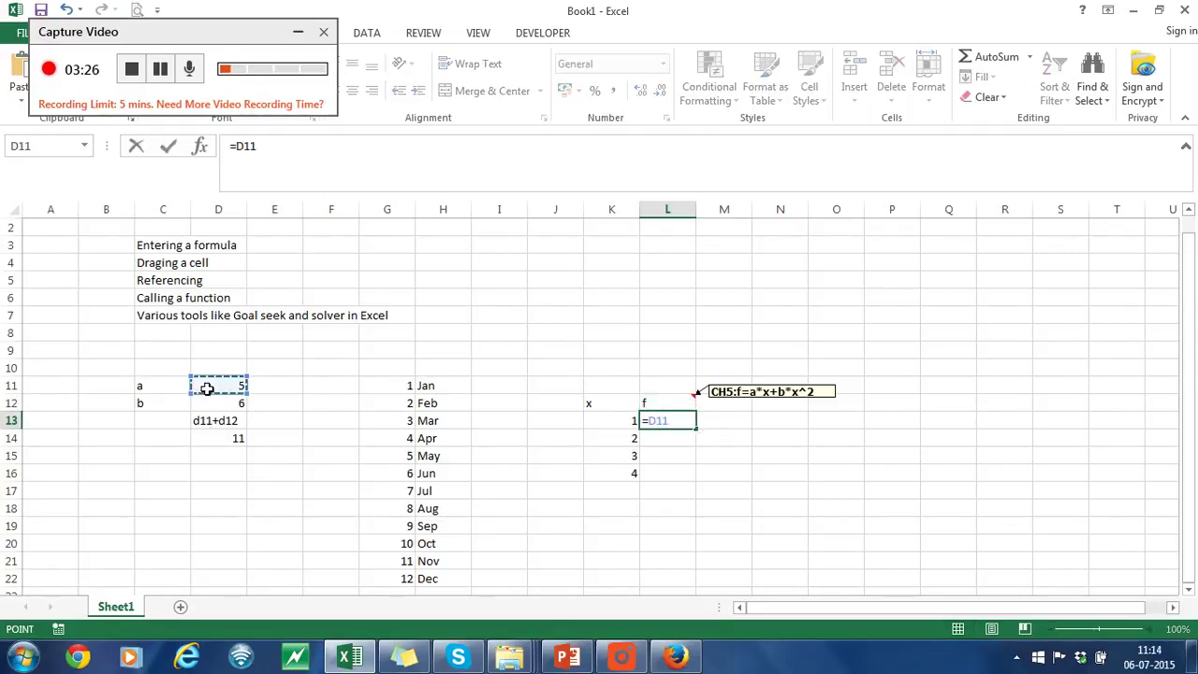
{"action": "type", "text": "*"}
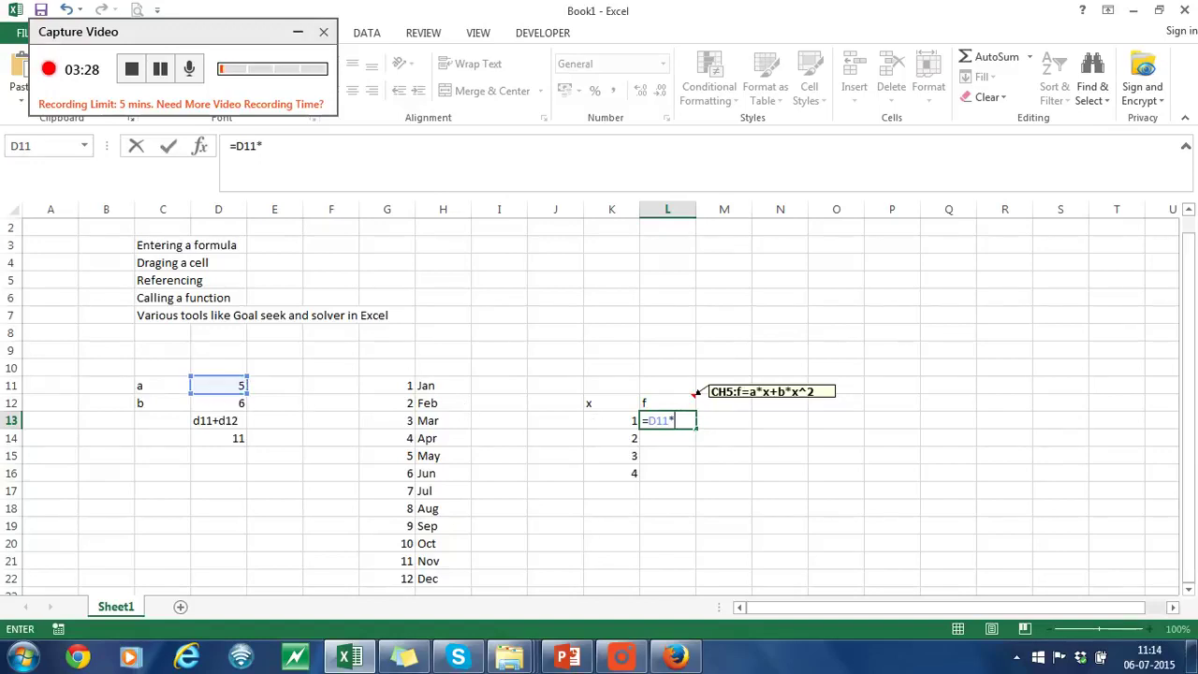
{"action": "left_click", "coordinate": [627, 426]}
{"action": "type", "text": "+"}
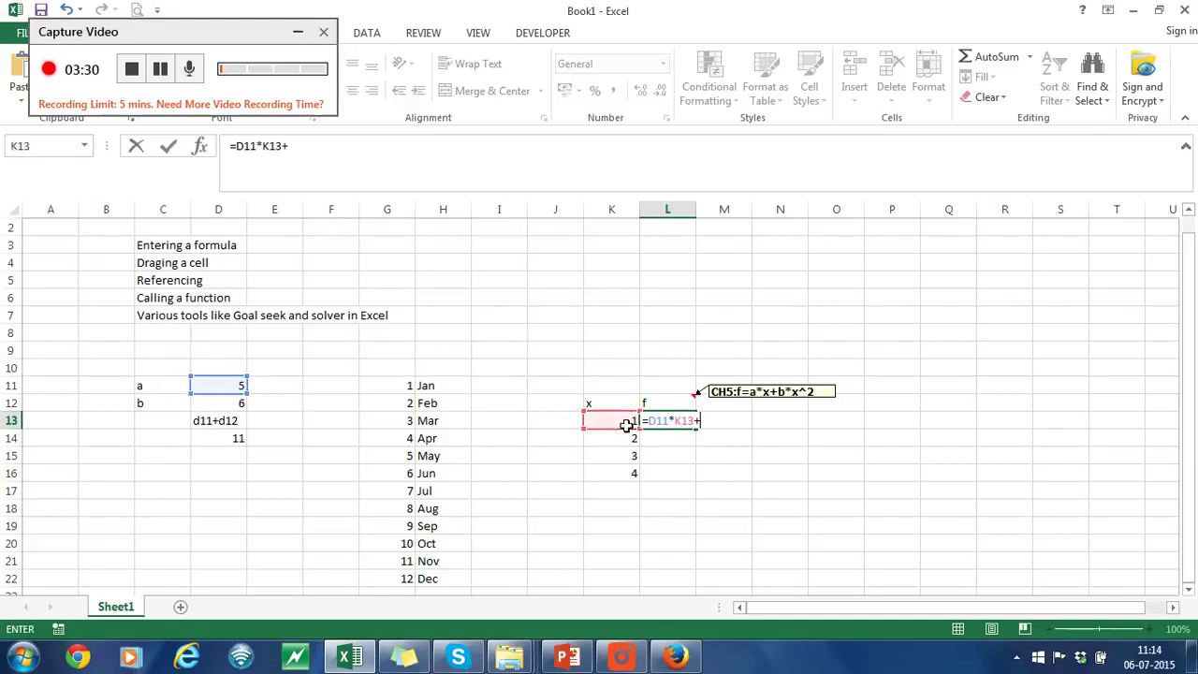
{"action": "left_click", "coordinate": [241, 406]}
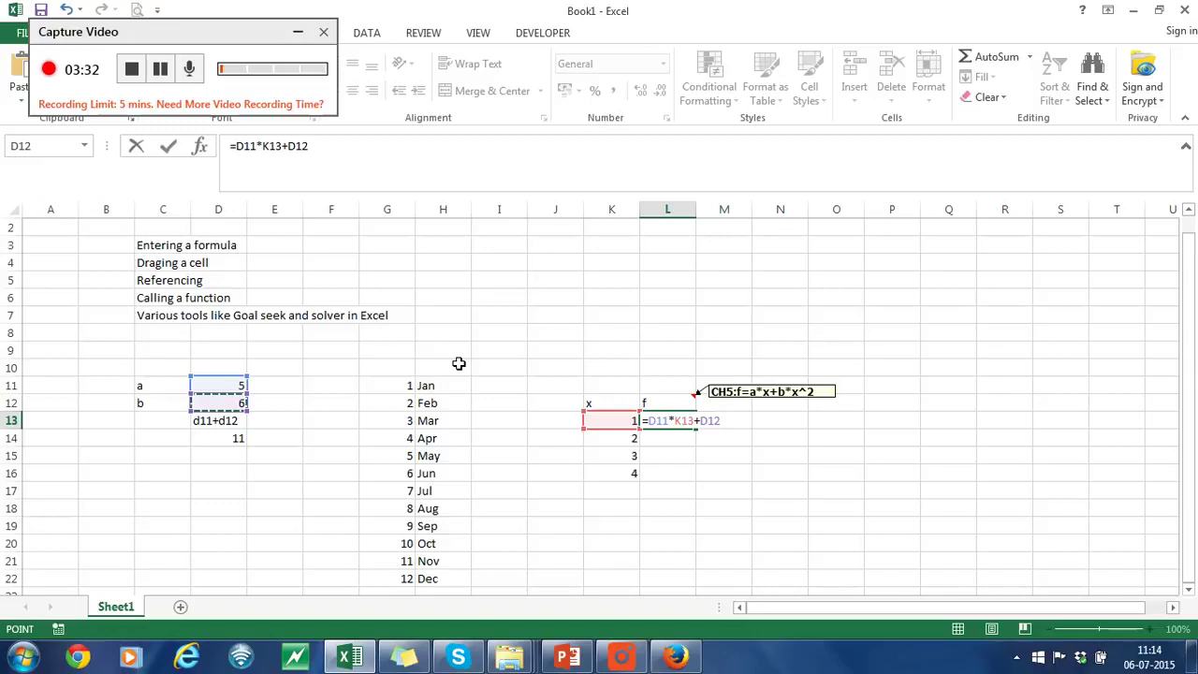
{"action": "type", "text": "*"}
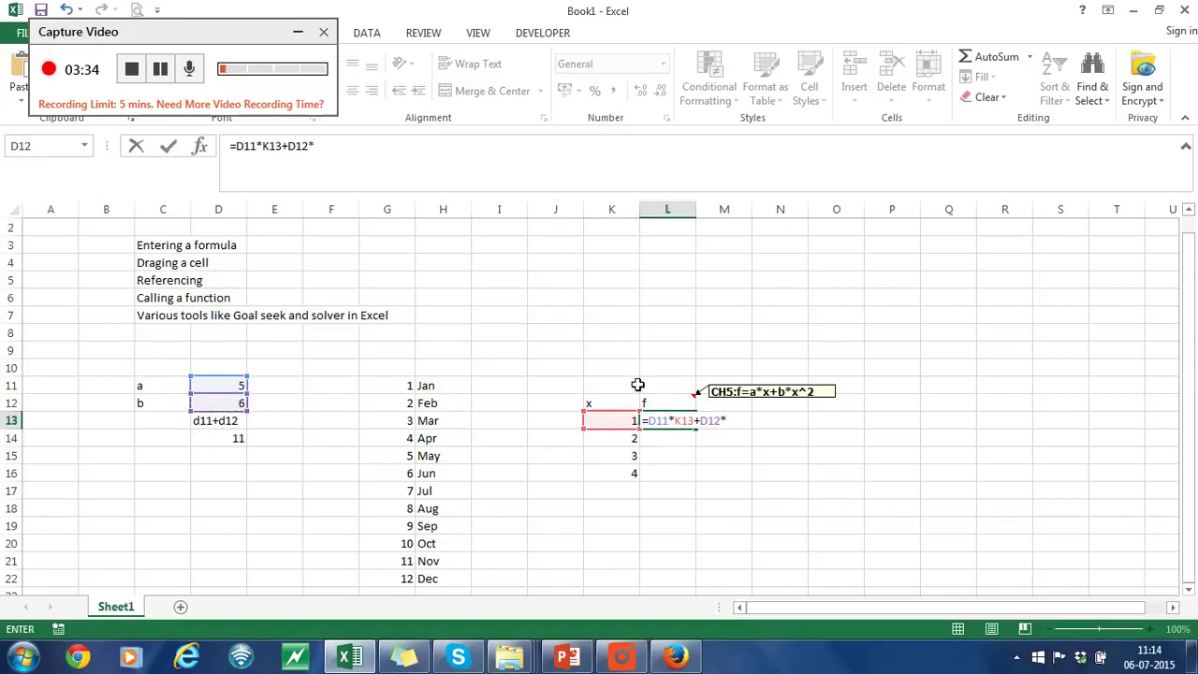
{"action": "mouse_move", "coordinate": [668, 403]}
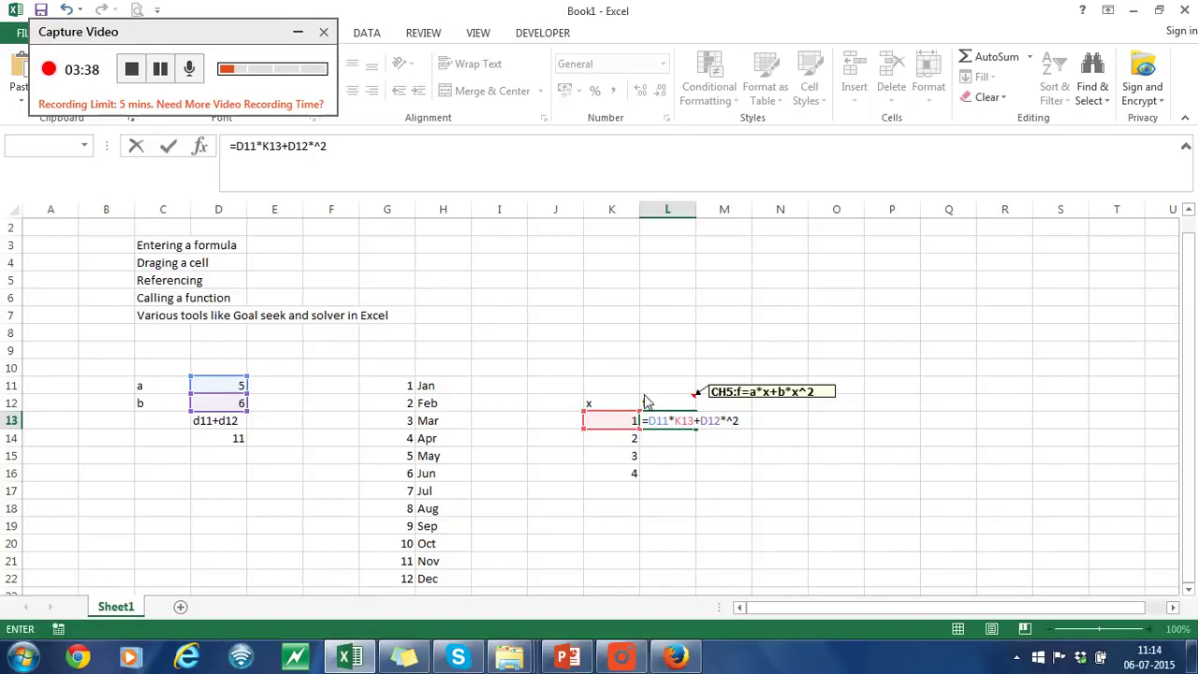
{"action": "key", "text": "Return"}
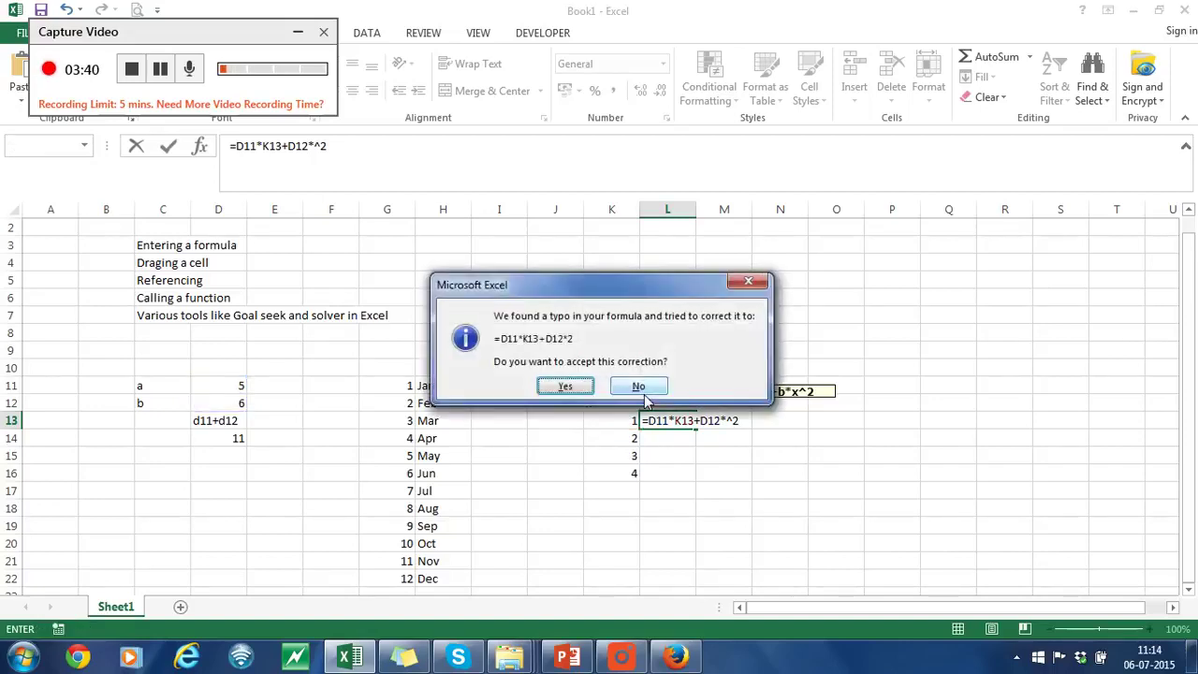
{"action": "left_click", "coordinate": [642, 387]}
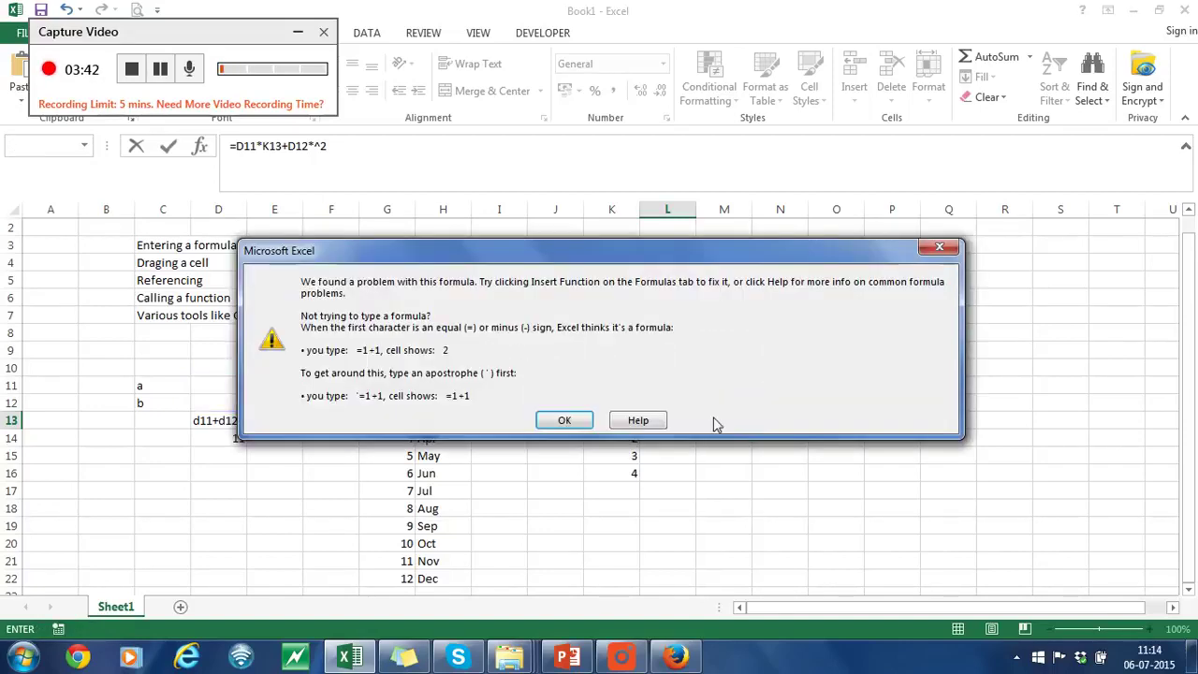
{"action": "left_click", "coordinate": [564, 420]}
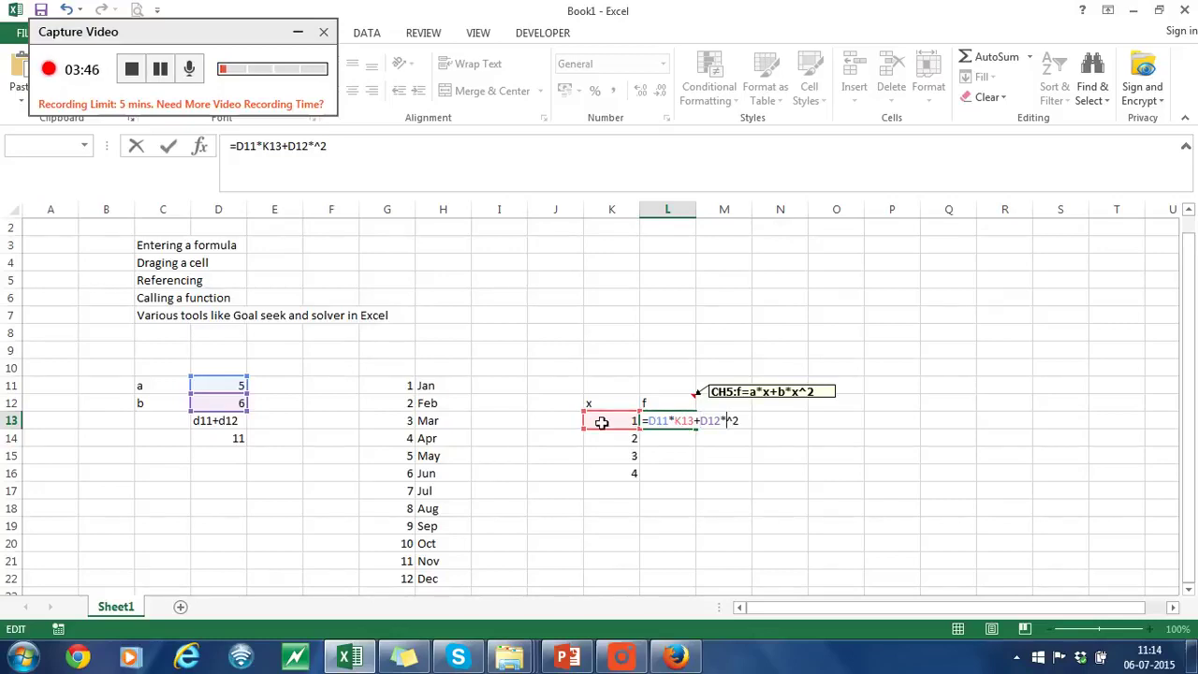
{"action": "left_click", "coordinate": [628, 427]}
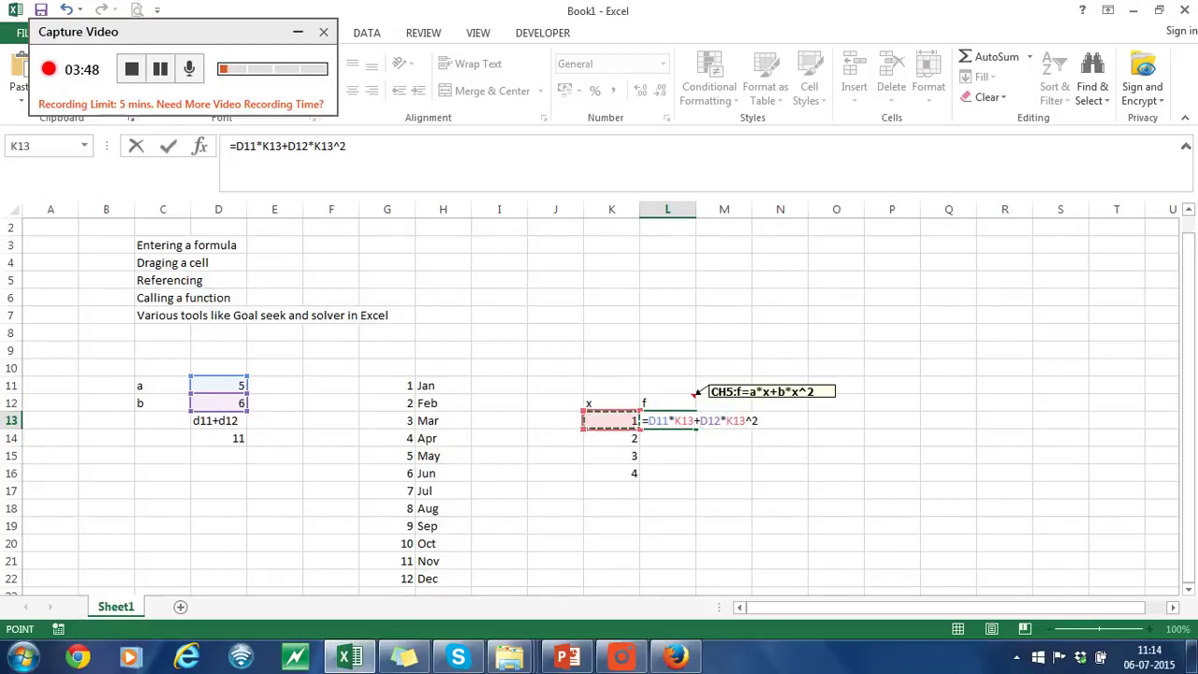
{"action": "key", "text": "Return"}
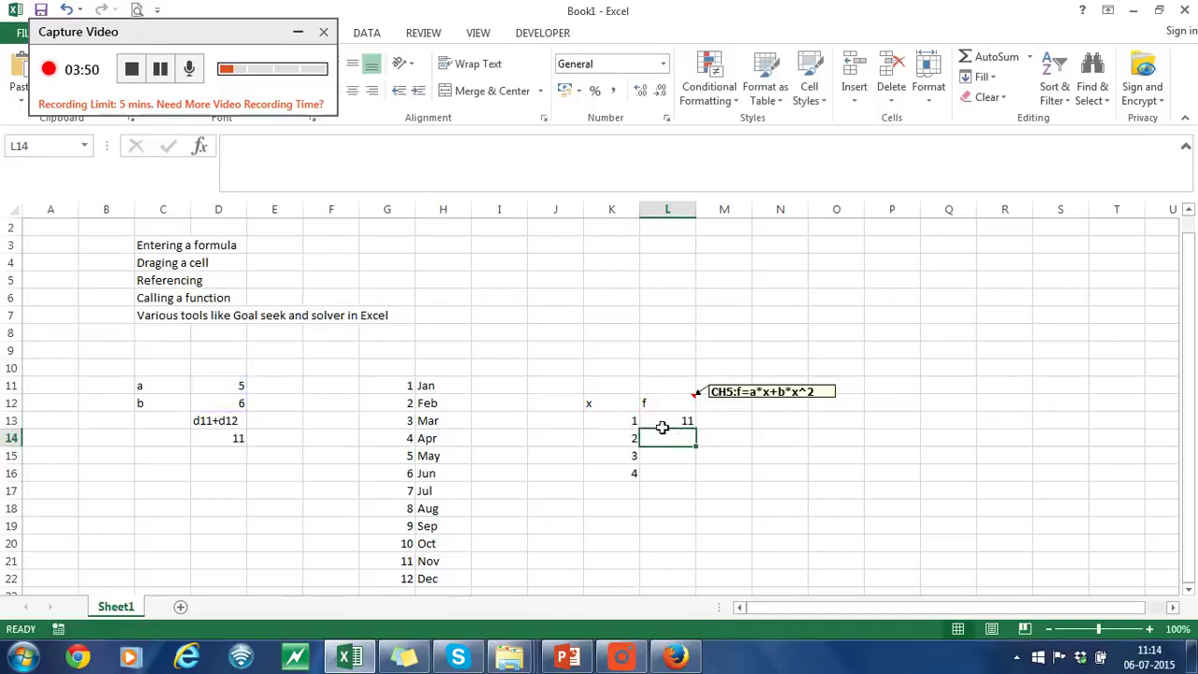
- Fill the L13 formula down to L16 and inspect the #VALUE! errors in L14 and L15
{"action": "left_click", "coordinate": [663, 426]}
{"action": "left_click_drag", "start_coordinate": [700, 433], "coordinate": [703, 496]}
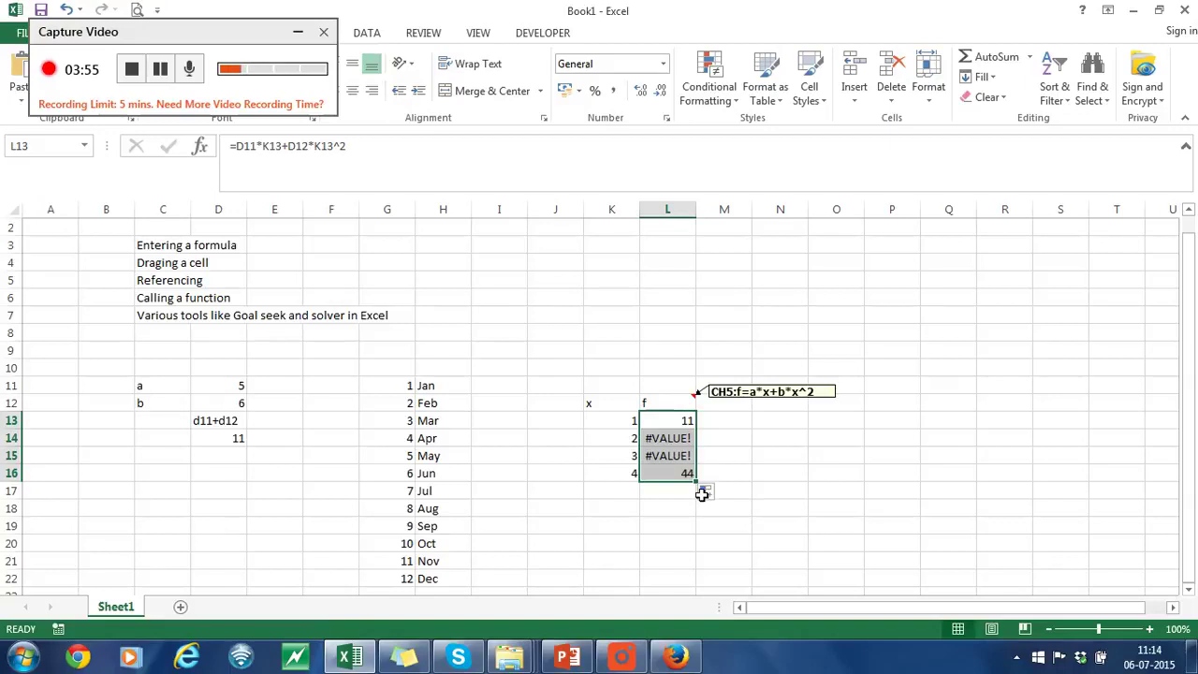
{"action": "left_click", "coordinate": [689, 438]}
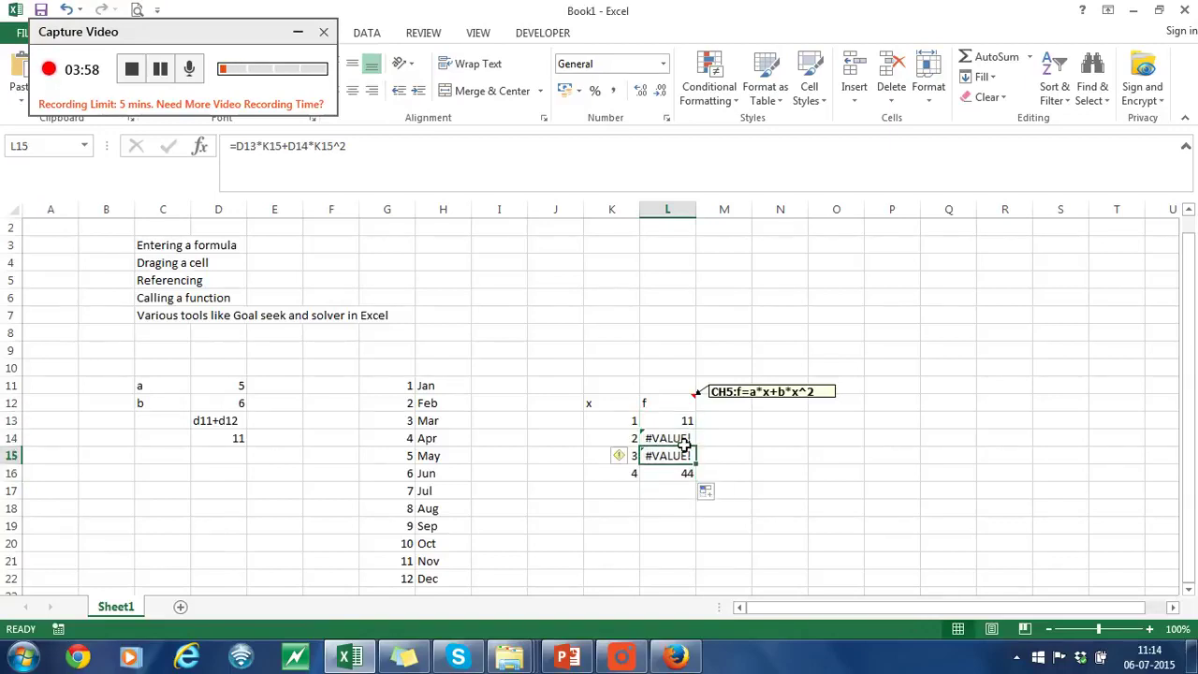
{"action": "left_click", "coordinate": [684, 437]}
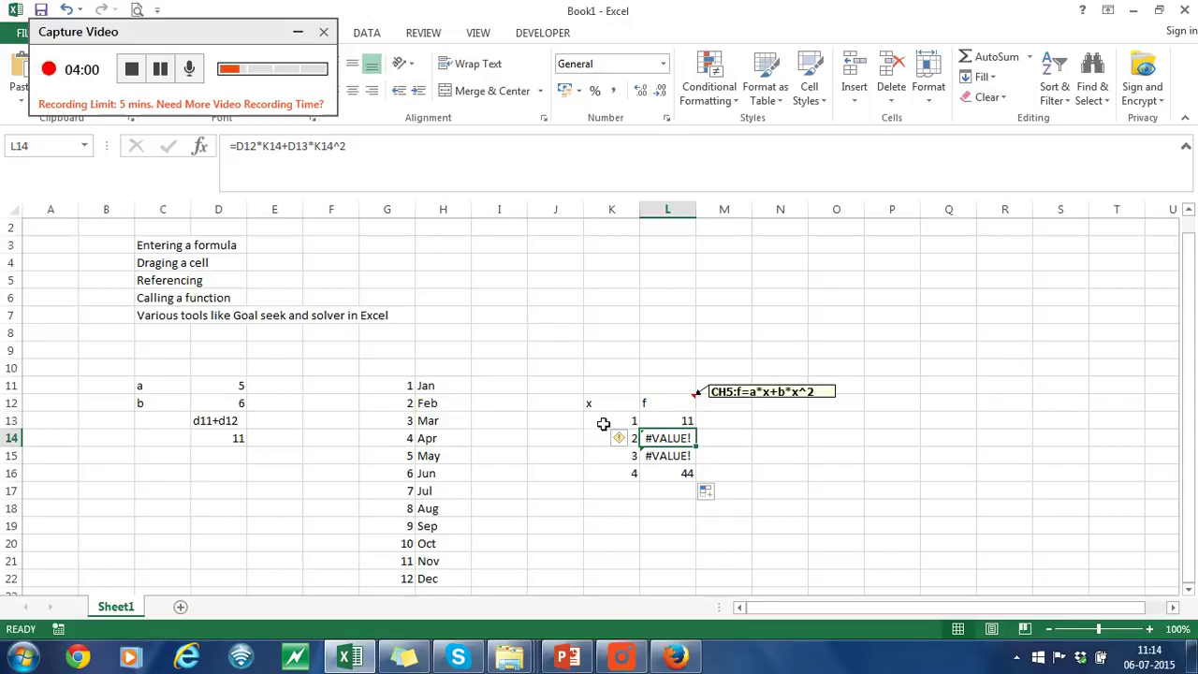
{"action": "key", "text": "F2"}
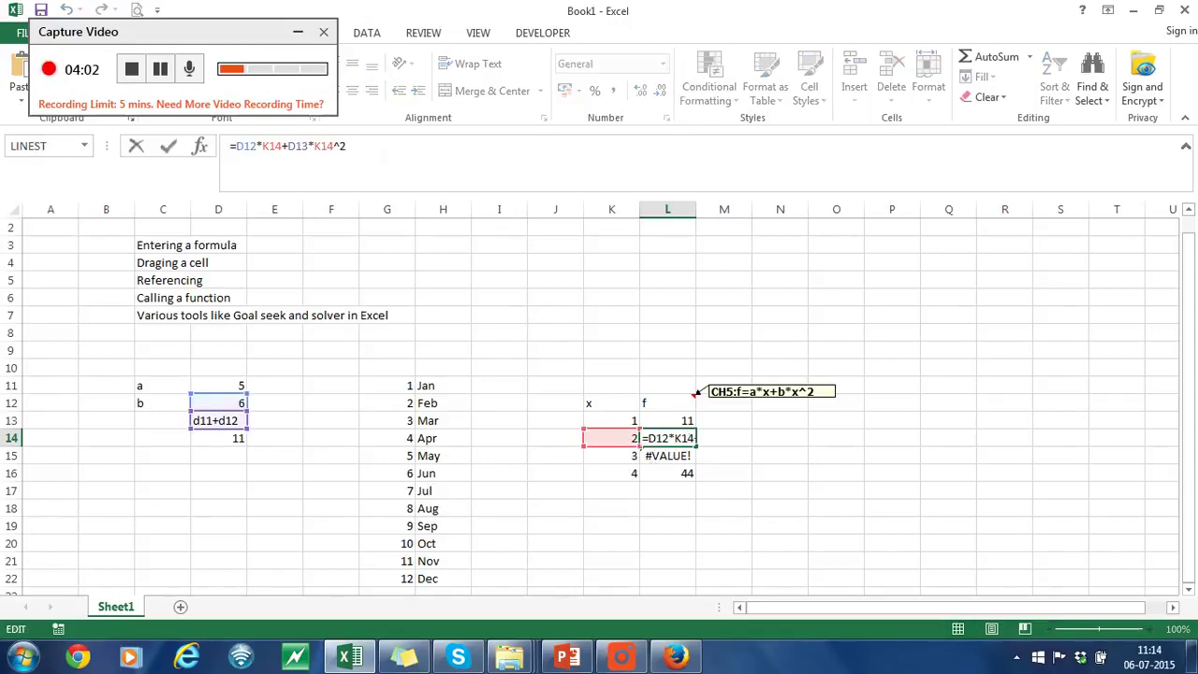
{"action": "key", "text": "Return"}
{"action": "left_click", "coordinate": [702, 441]}
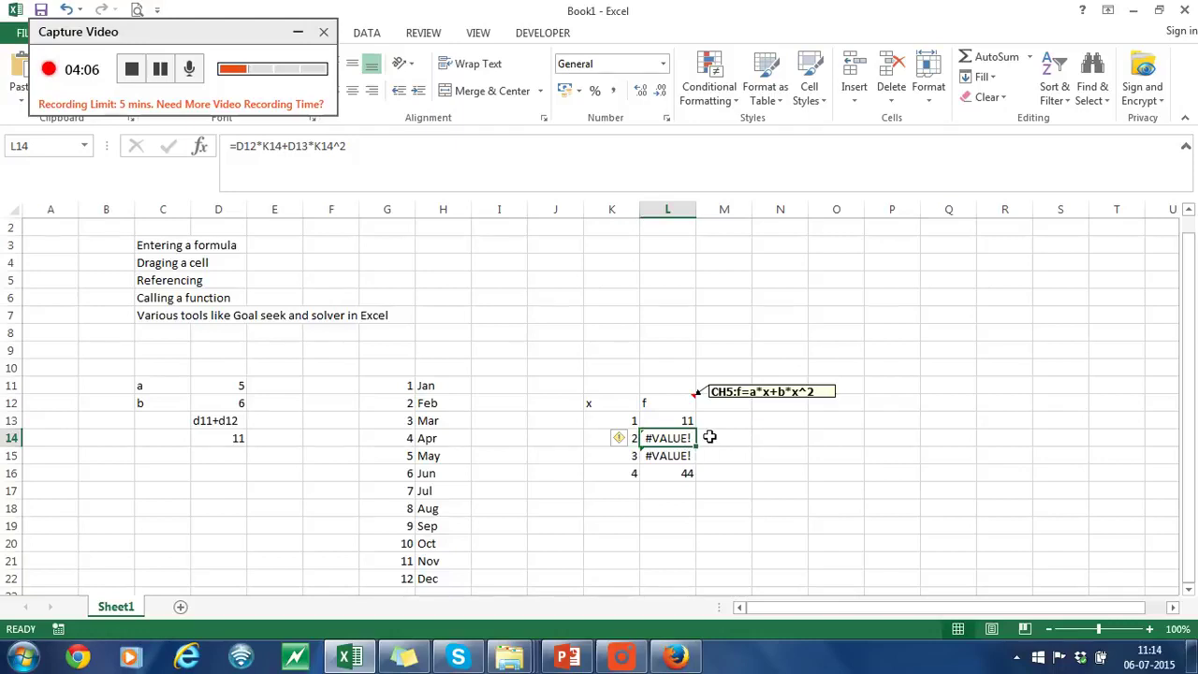
{"action": "left_click", "coordinate": [687, 423]}
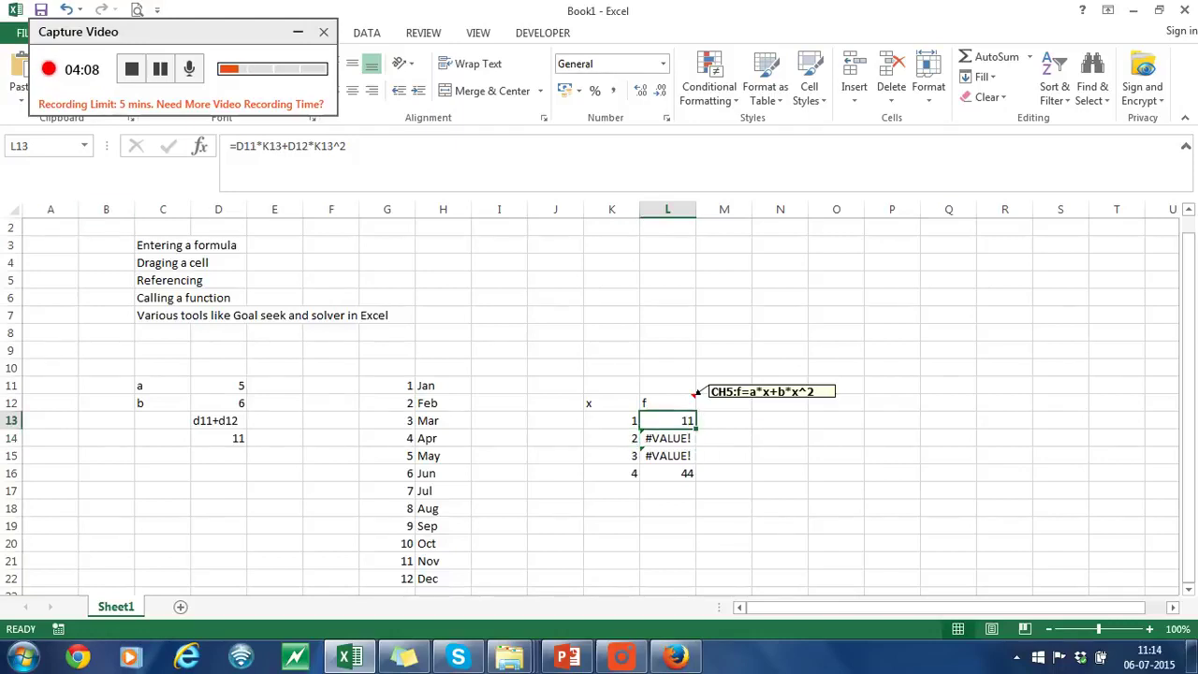
- Change L13 to =$D$11*K13+$D$12*K13^2 with absolute a and b references
{"action": "key", "text": "F2"}
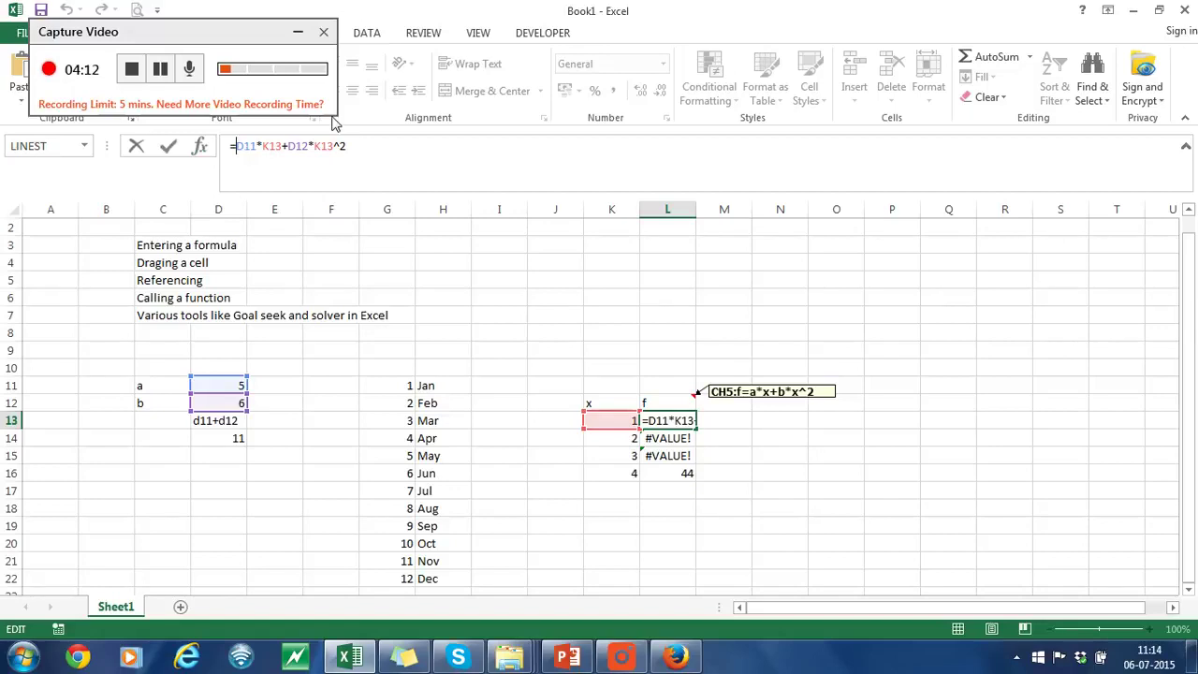
{"action": "type", "text": "$D"}
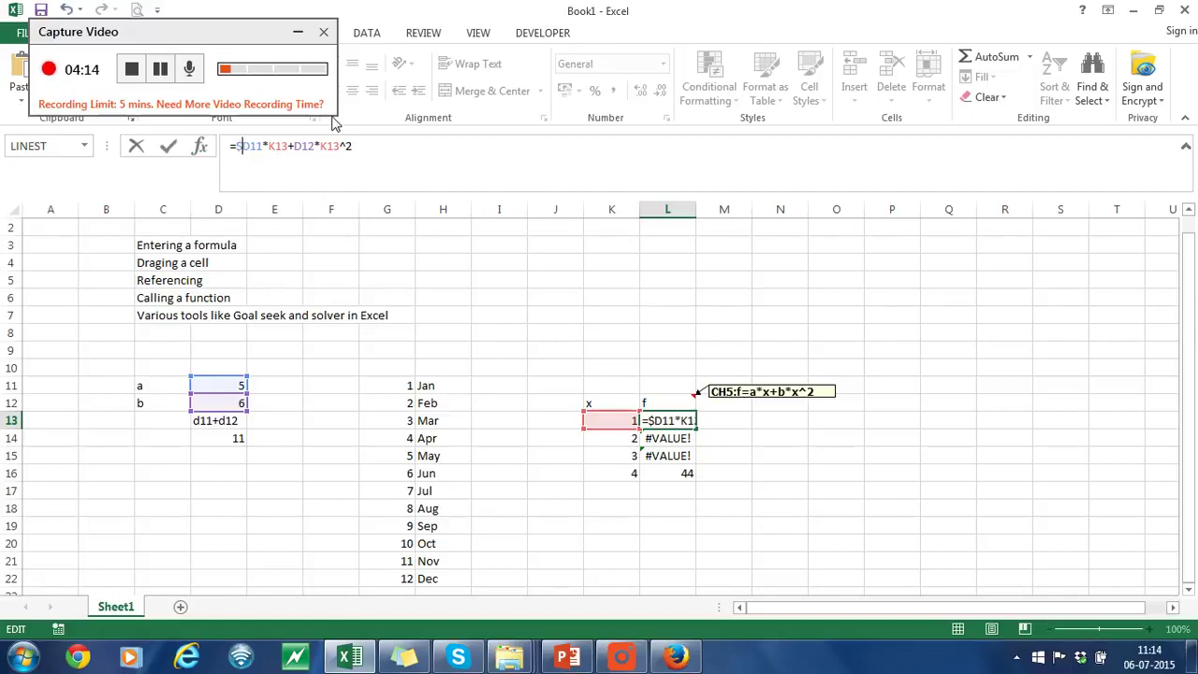
{"action": "type", "text": "$"}
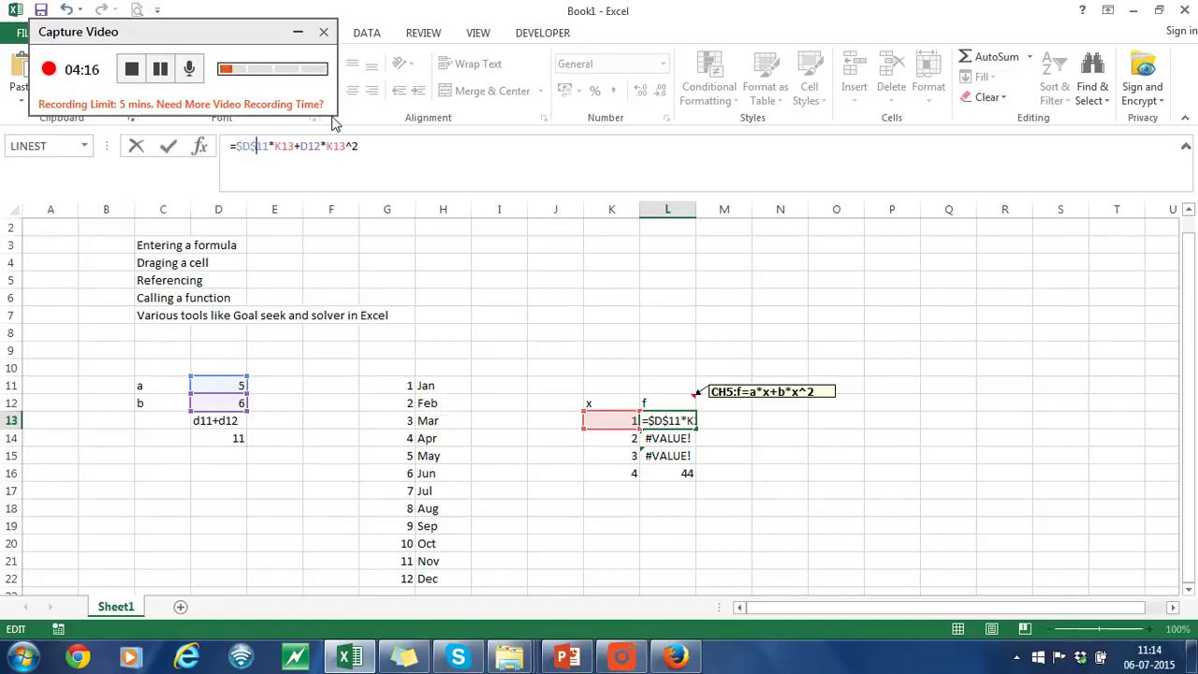
{"action": "key", "text": "Right"}
{"action": "key", "text": "Right"}
{"action": "key", "text": "Right"}
{"action": "type", "text": "$D$"}
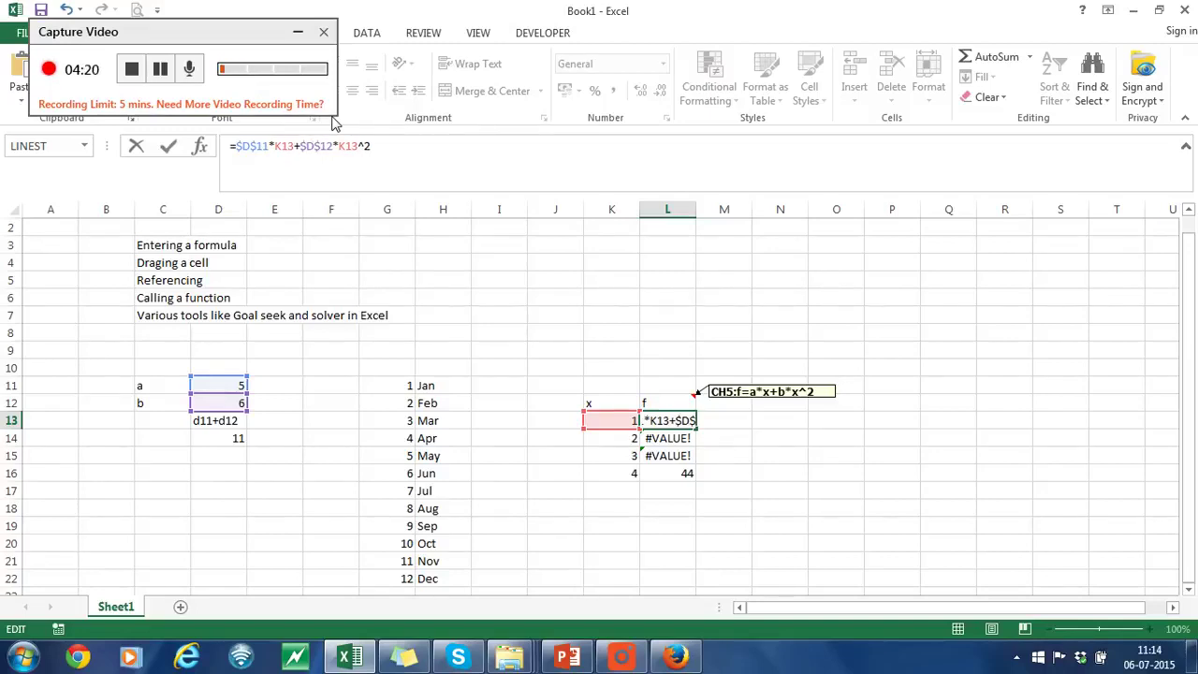
{"action": "key", "text": "Return"}
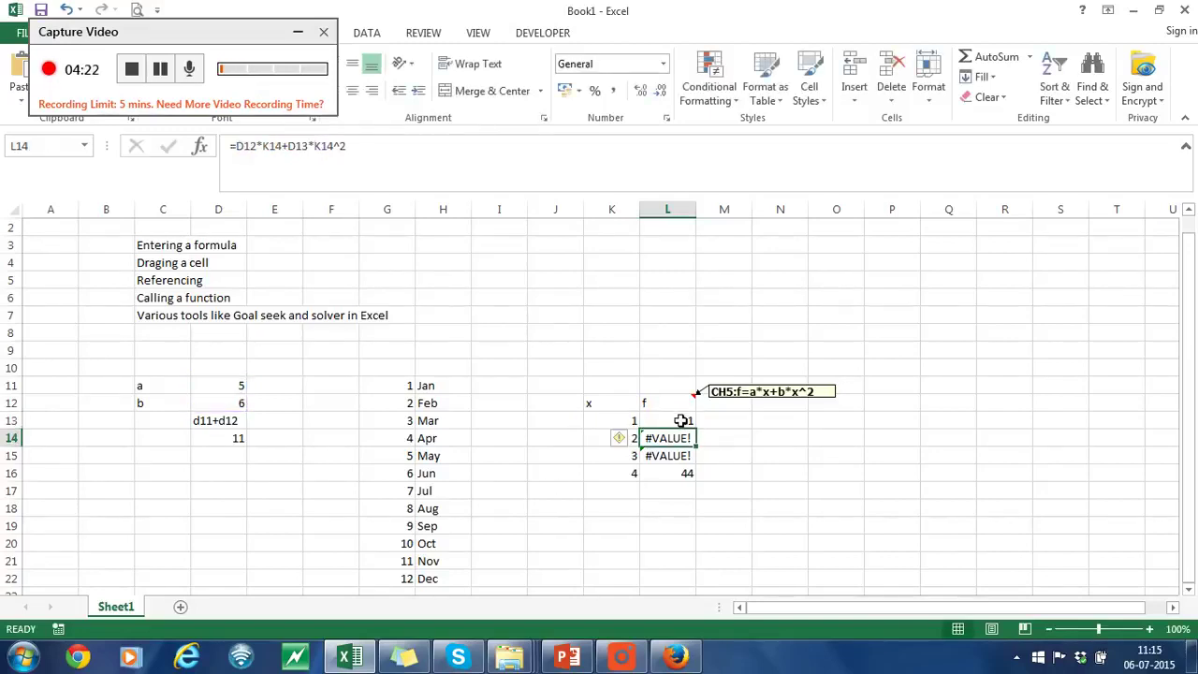
- Refill the fixed formula down to L16 and verify the formulas in L14 and L15
{"action": "left_click", "coordinate": [682, 422]}
{"action": "left_click_drag", "start_coordinate": [698, 427], "coordinate": [701, 487]}
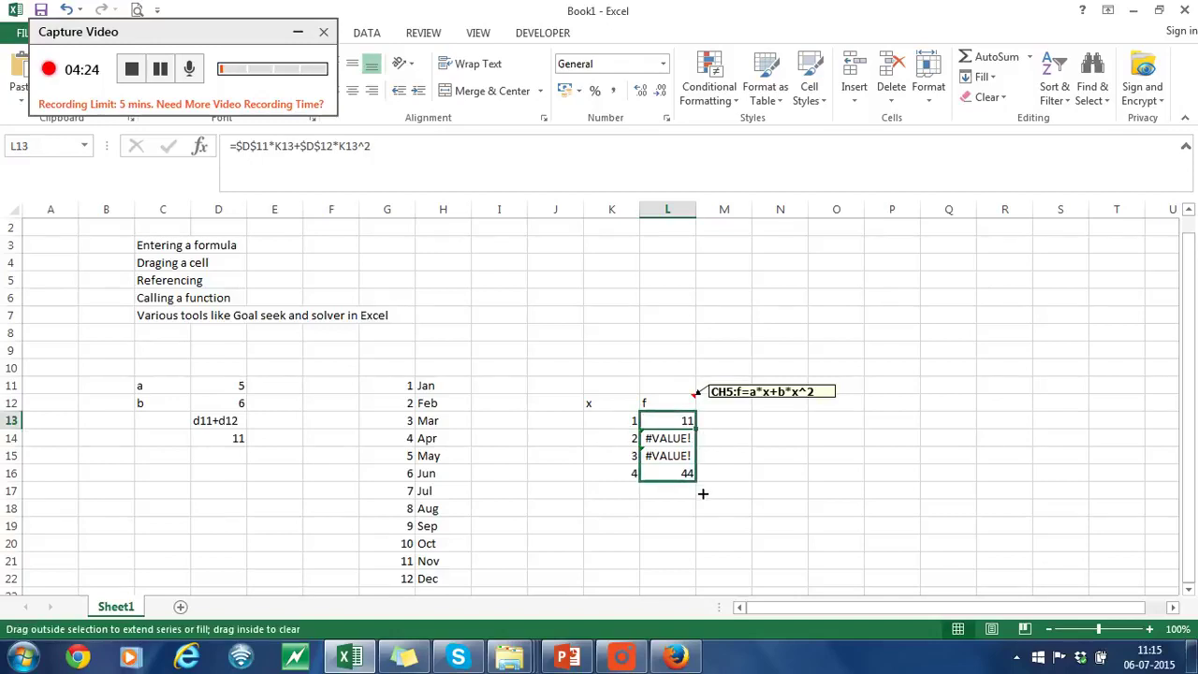
{"action": "left_click", "coordinate": [836, 438]}
{"action": "left_click", "coordinate": [695, 440]}
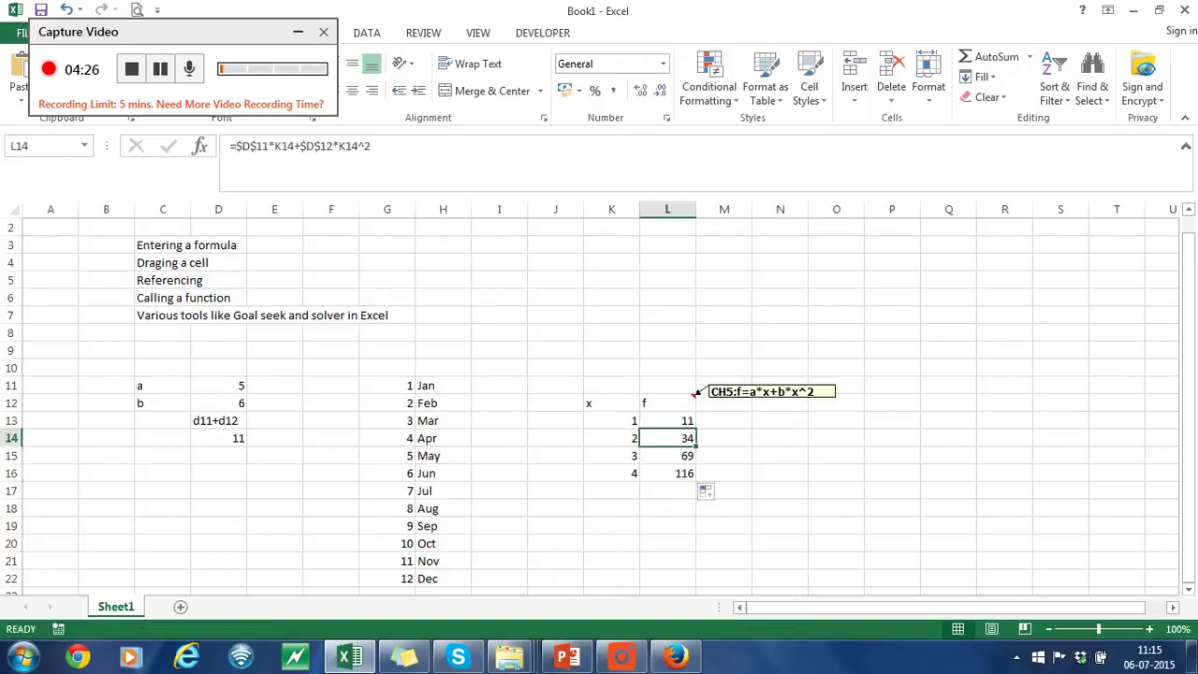
{"action": "double_click", "coordinate": [695, 440]}
{"action": "key", "text": "Return"}
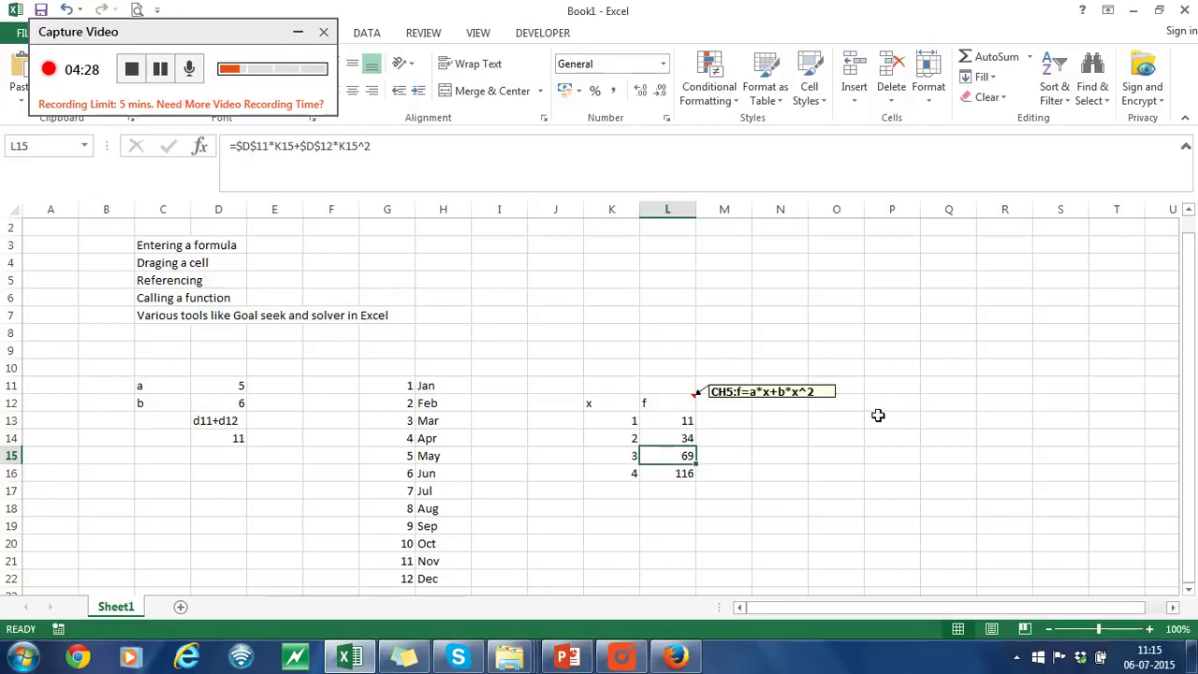
{"action": "key", "text": "F2"}
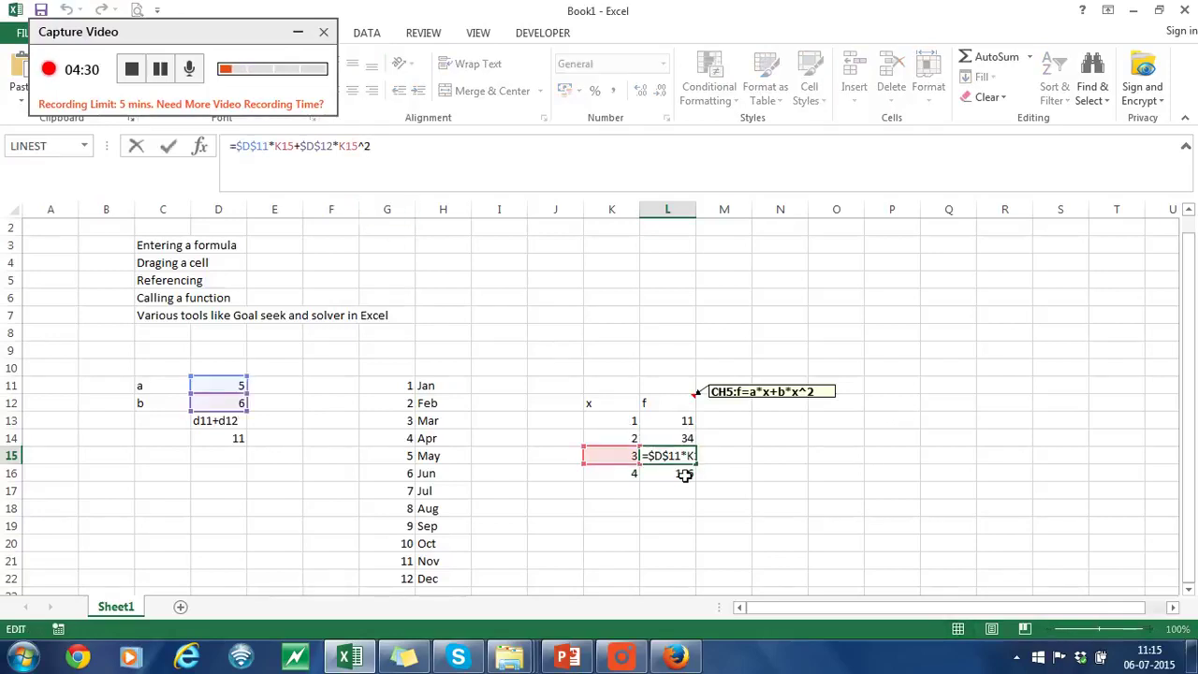
{"action": "key", "text": "Return"}
{"action": "left_click", "coordinate": [746, 477]}
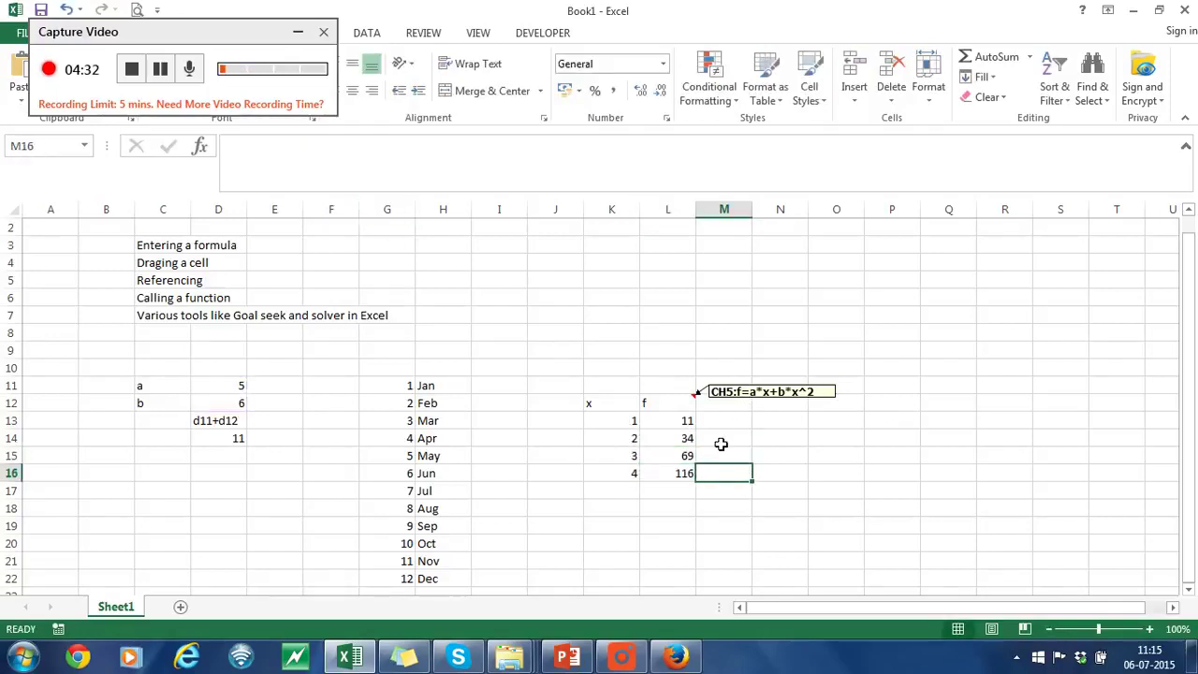